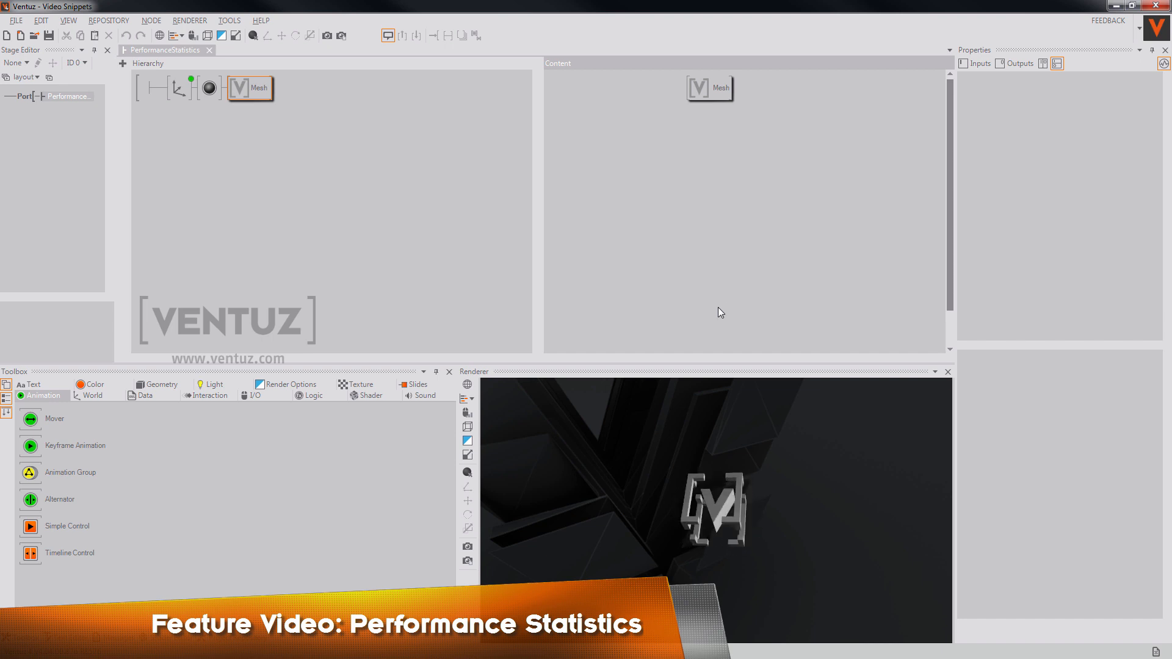
- Turn on the statistics overlay in the renderer and look through its display options
left_click(554, 475)
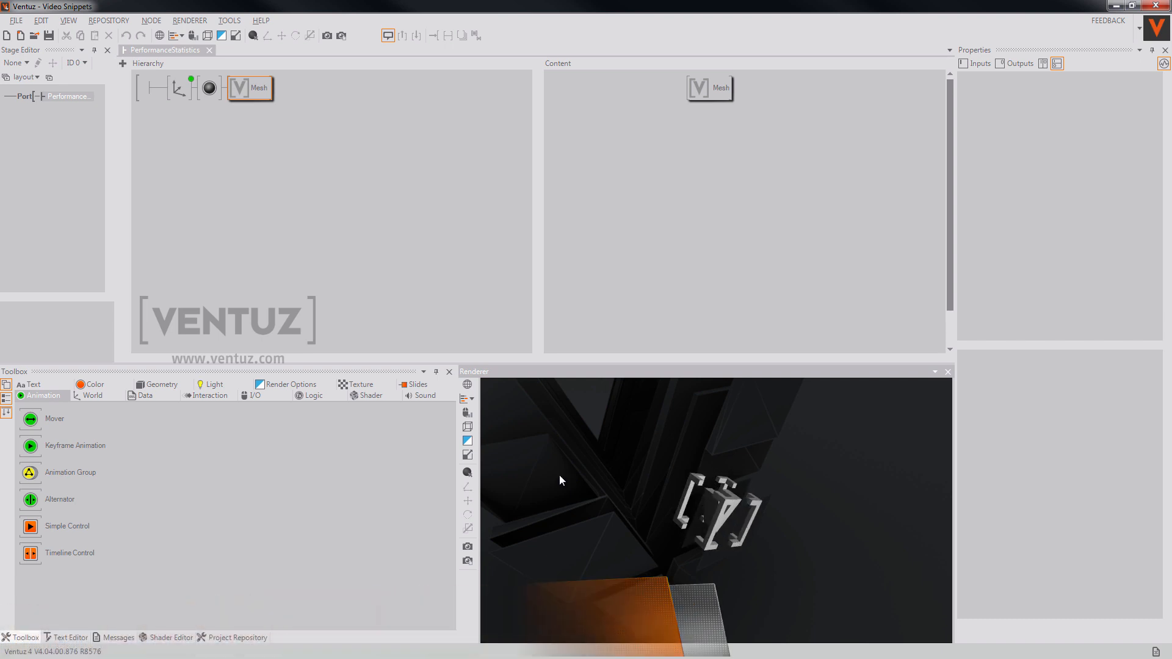
left_click(467, 403)
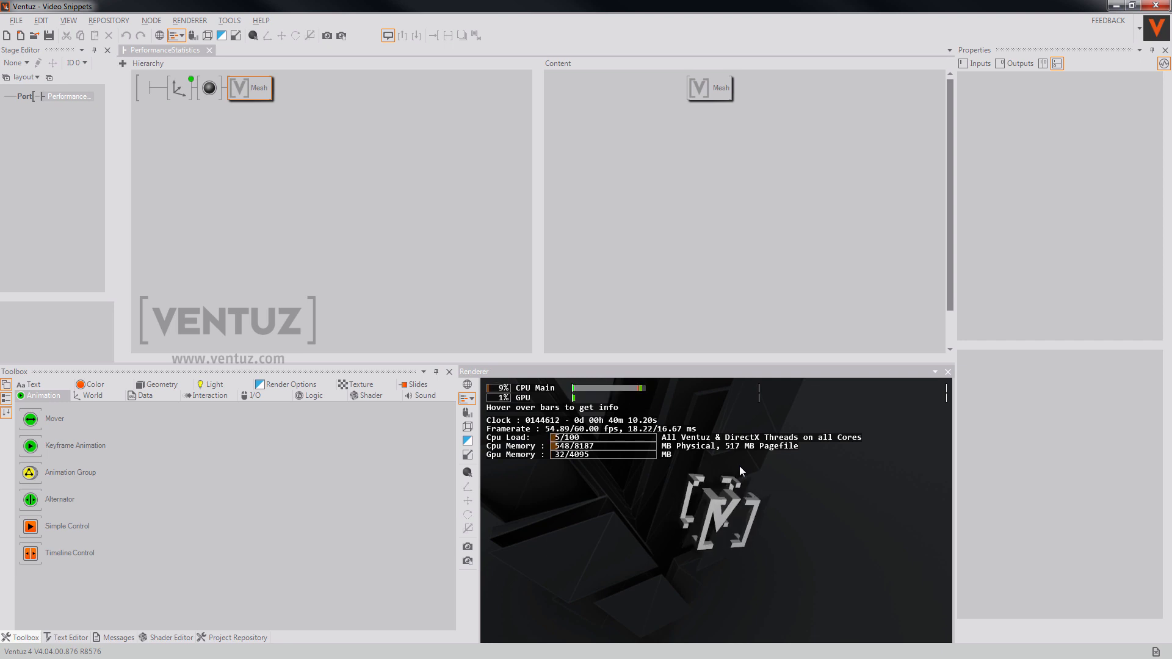
left_click(471, 401)
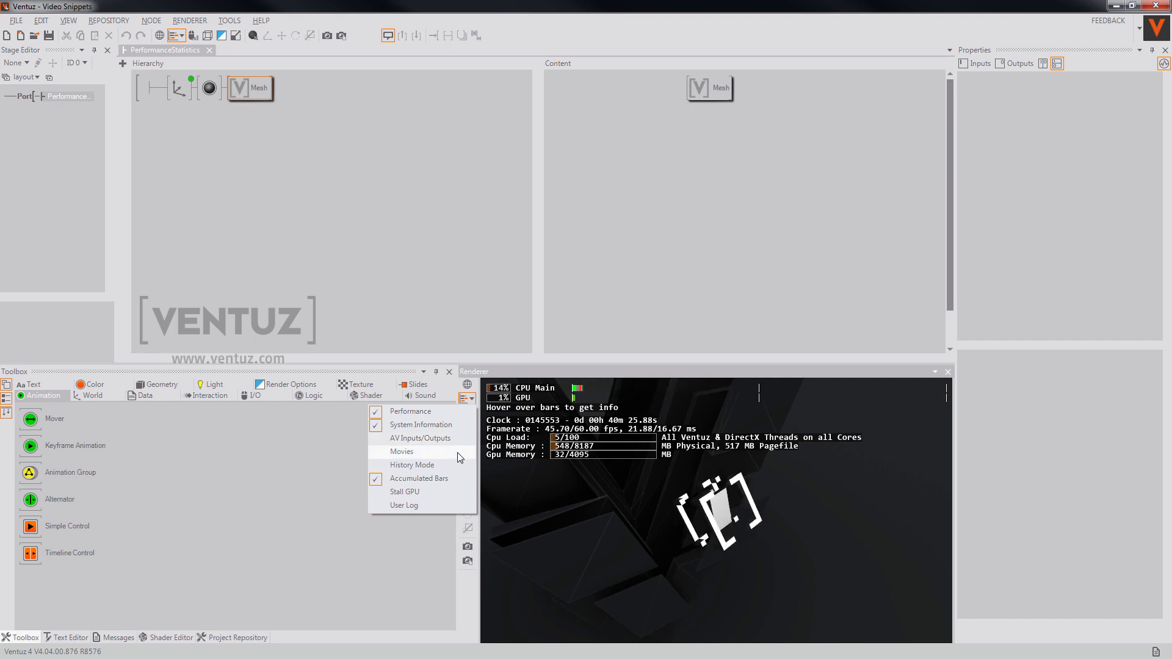
left_click(522, 402)
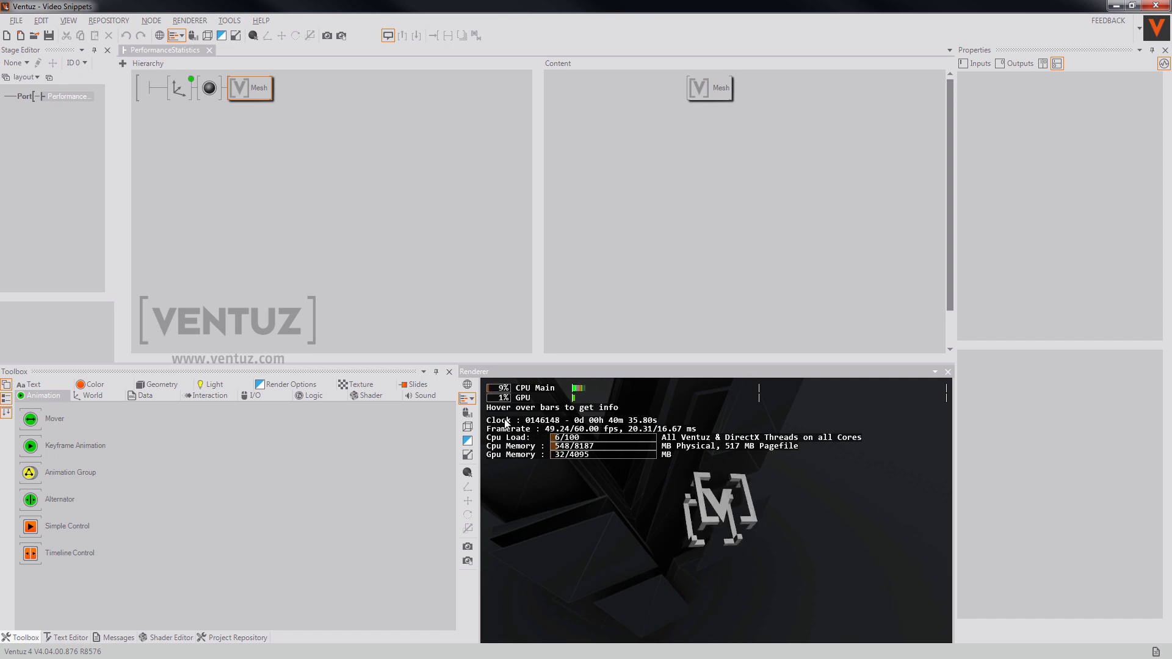
- Add the AV Inputs/Outputs and Movies statistics to the renderer overlay
left_click(472, 399)
left_click(455, 438)
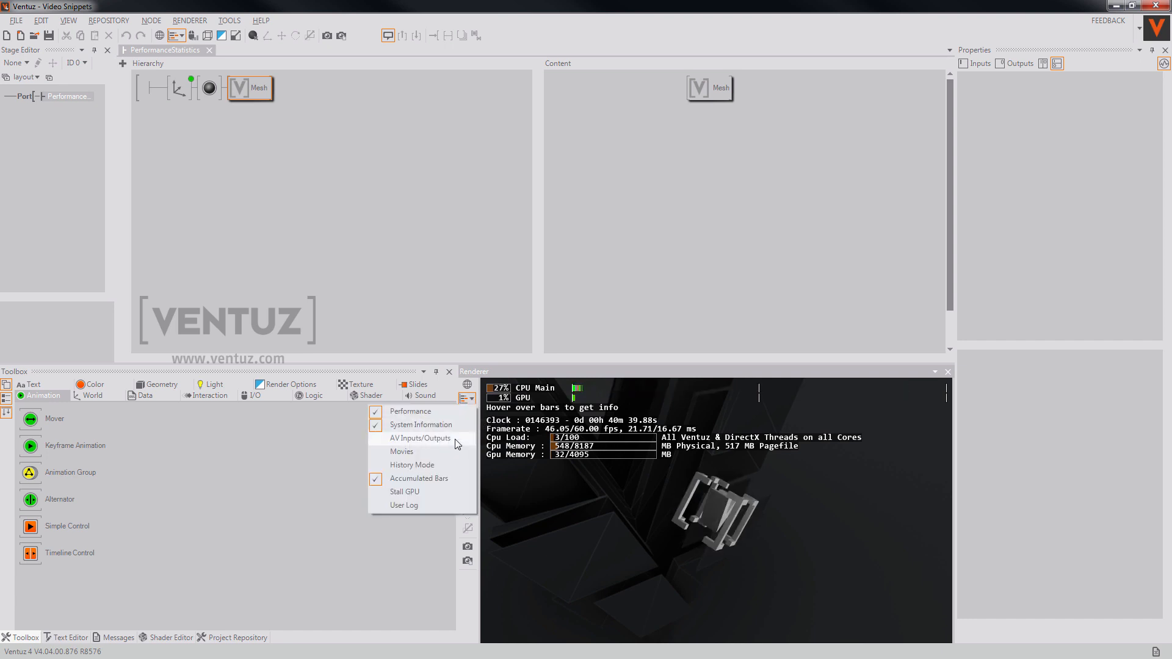
left_click(584, 519)
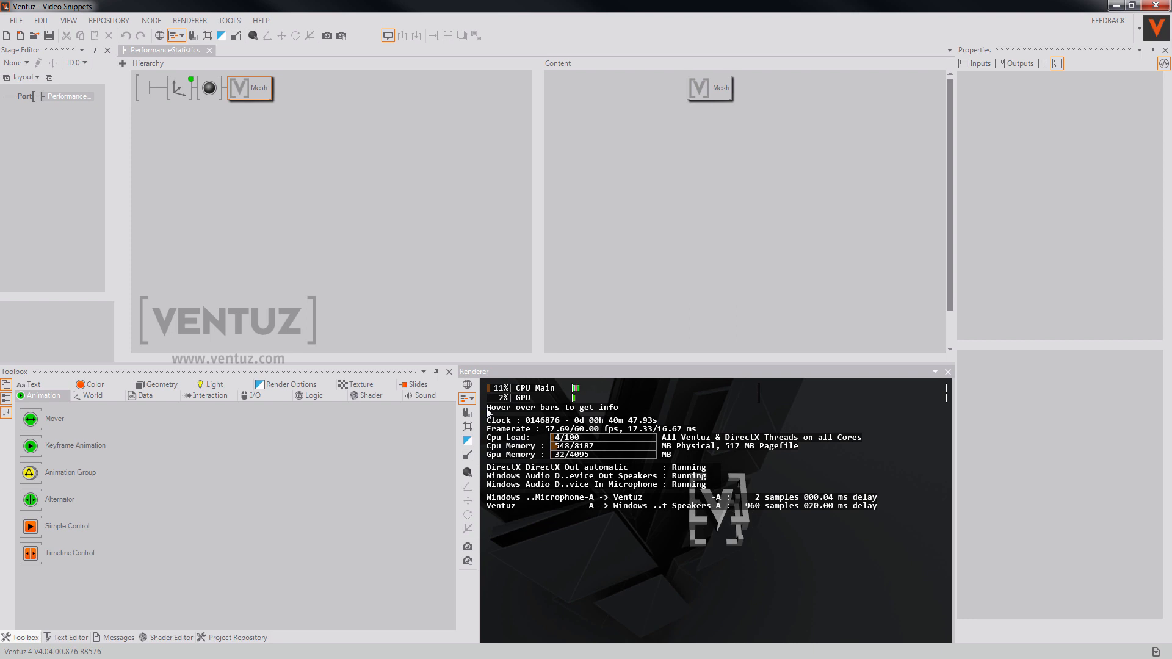
left_click(470, 400)
left_click(446, 449)
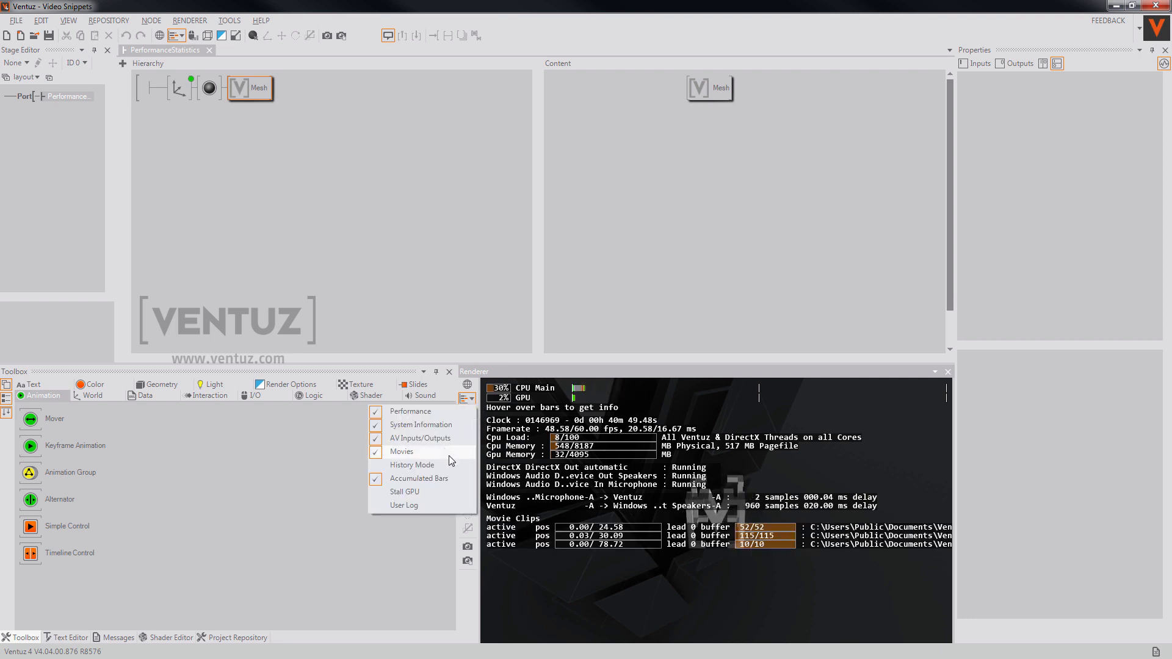
left_click(567, 581)
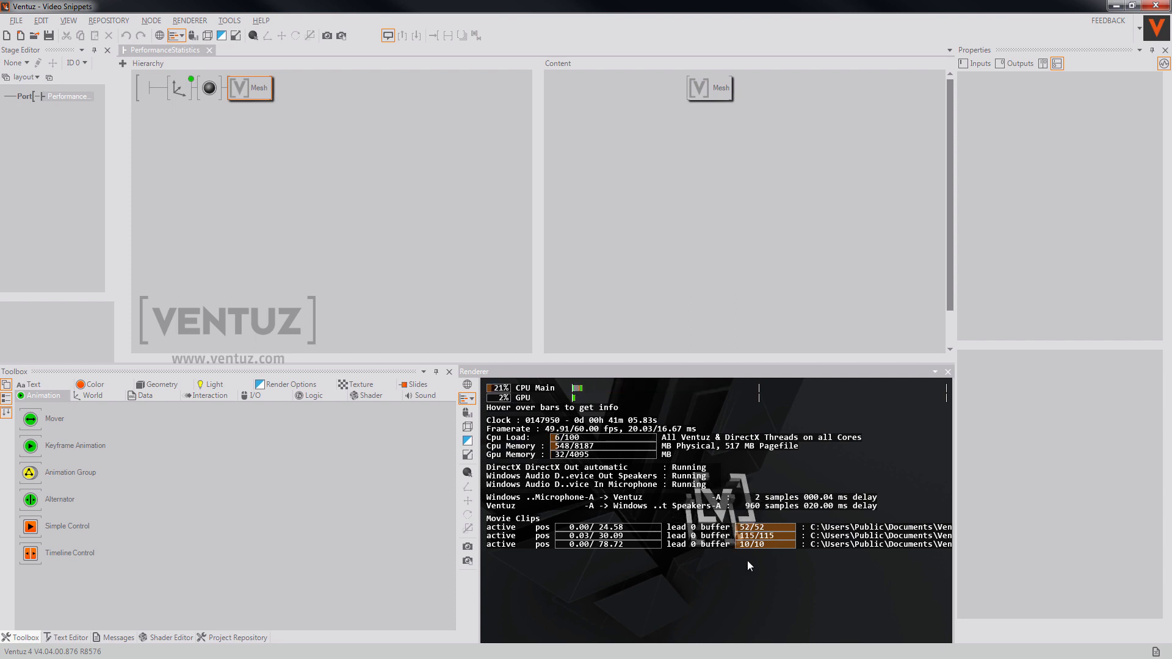
- Clear all four information blocks from the statistics overlay and bring back only Performance and System Information
left_click(467, 400)
left_click(463, 412)
left_click(459, 425)
left_click(452, 440)
left_click(442, 451)
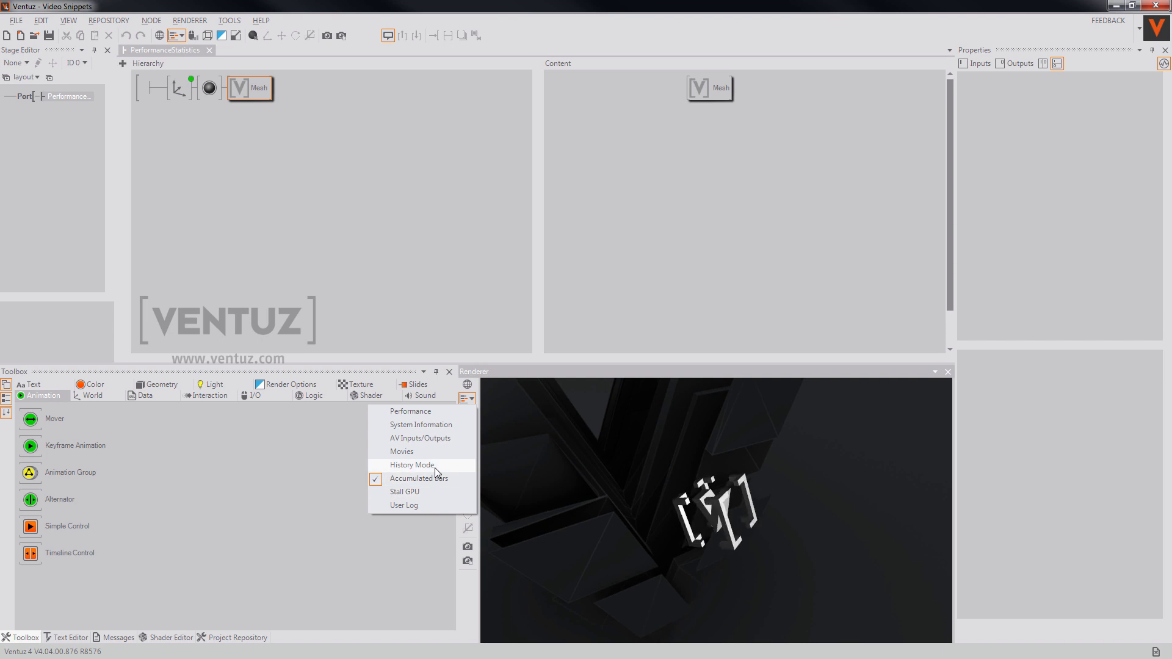
left_click(436, 412)
left_click(434, 425)
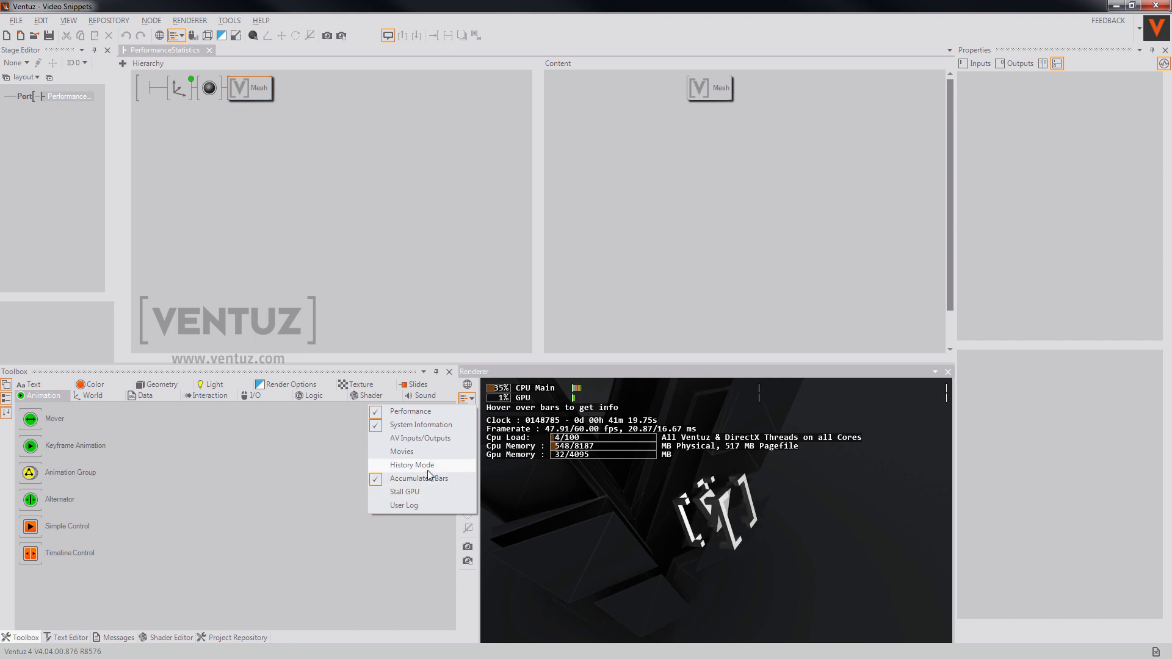
- Examine the per-frame CPU Main and GPU bars with the statistics' History Mode temporarily enabled
left_click(428, 468)
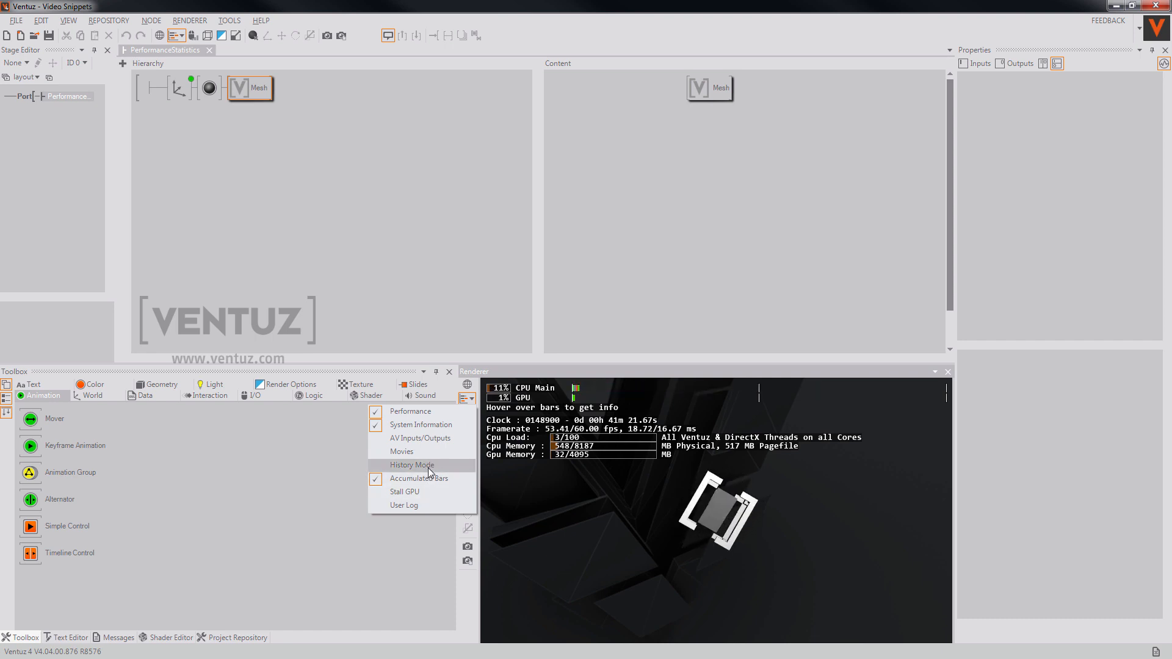
left_click(814, 522)
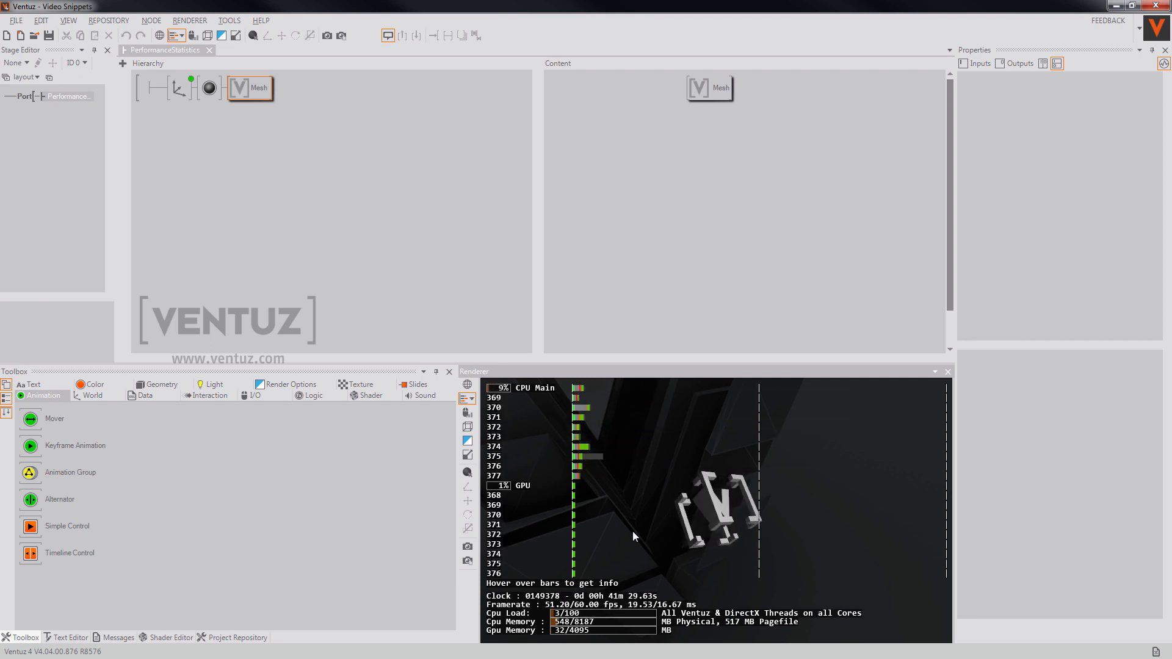
mouse_move(589, 460)
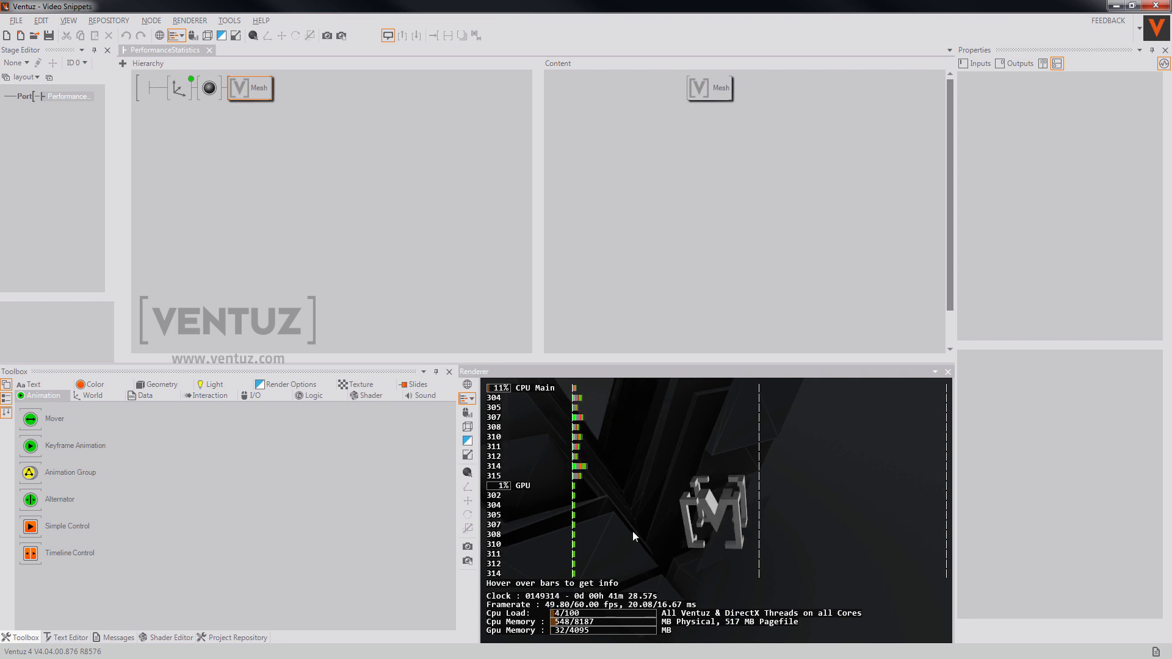
mouse_move(589, 459)
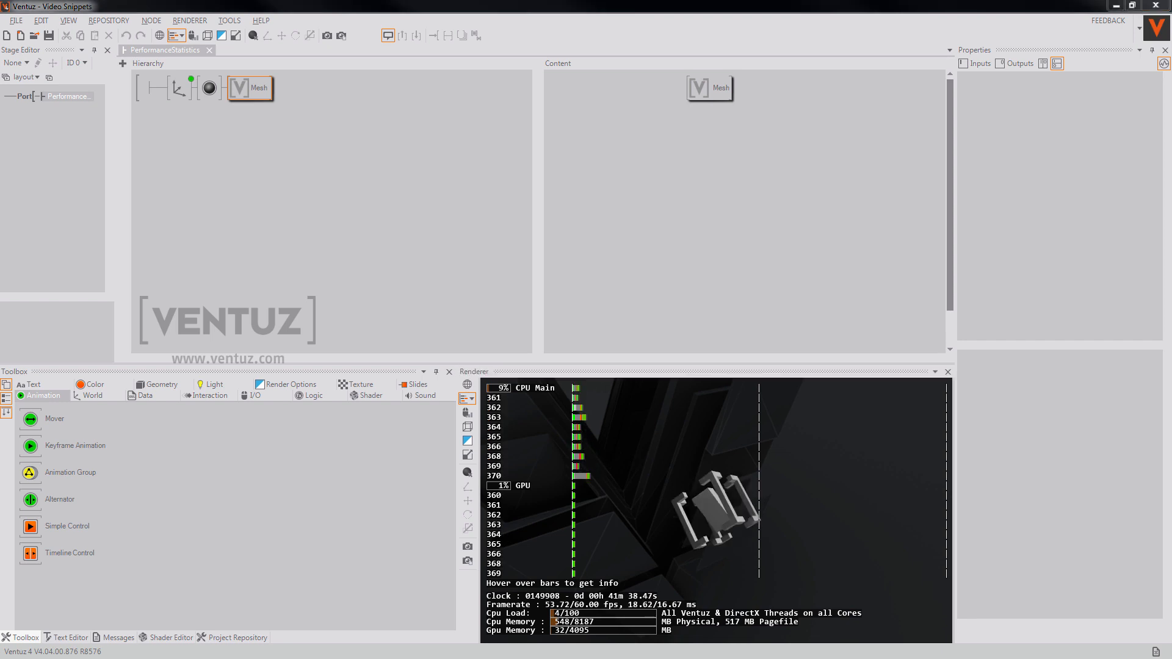
left_click(613, 457)
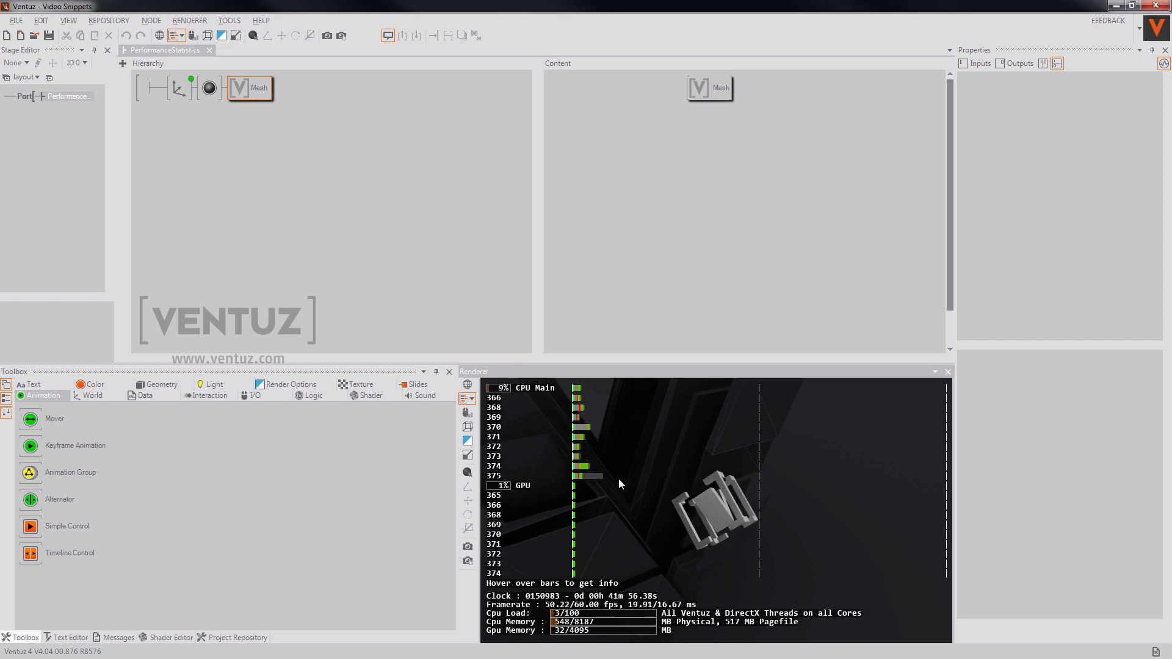
mouse_move(585, 478)
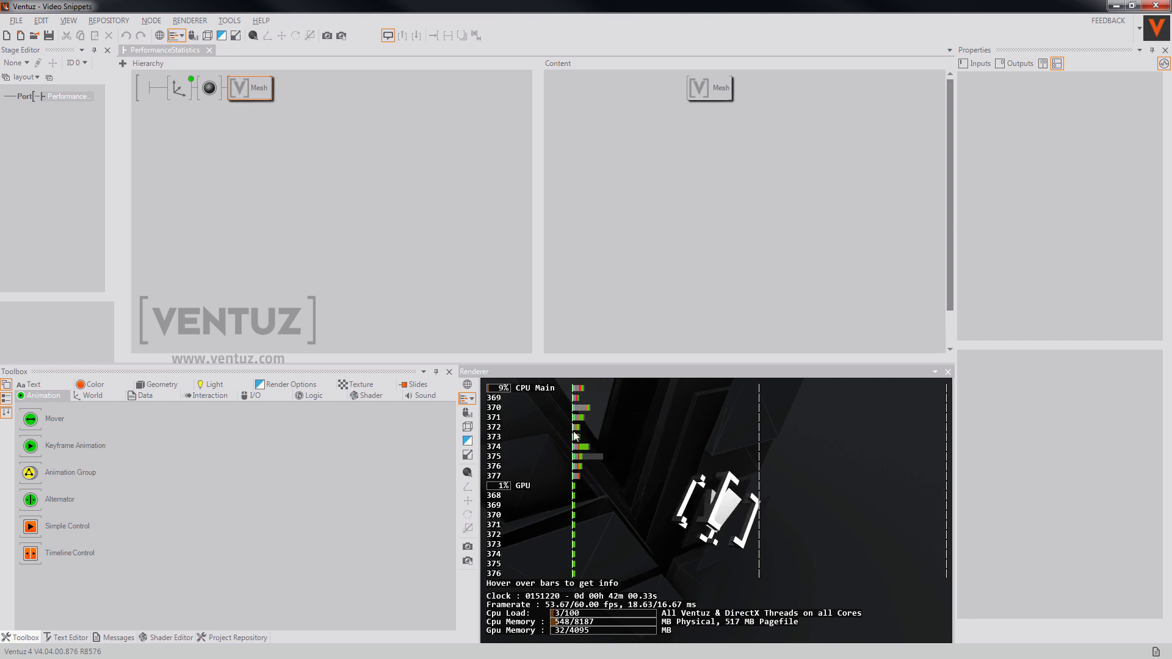
left_click(469, 399)
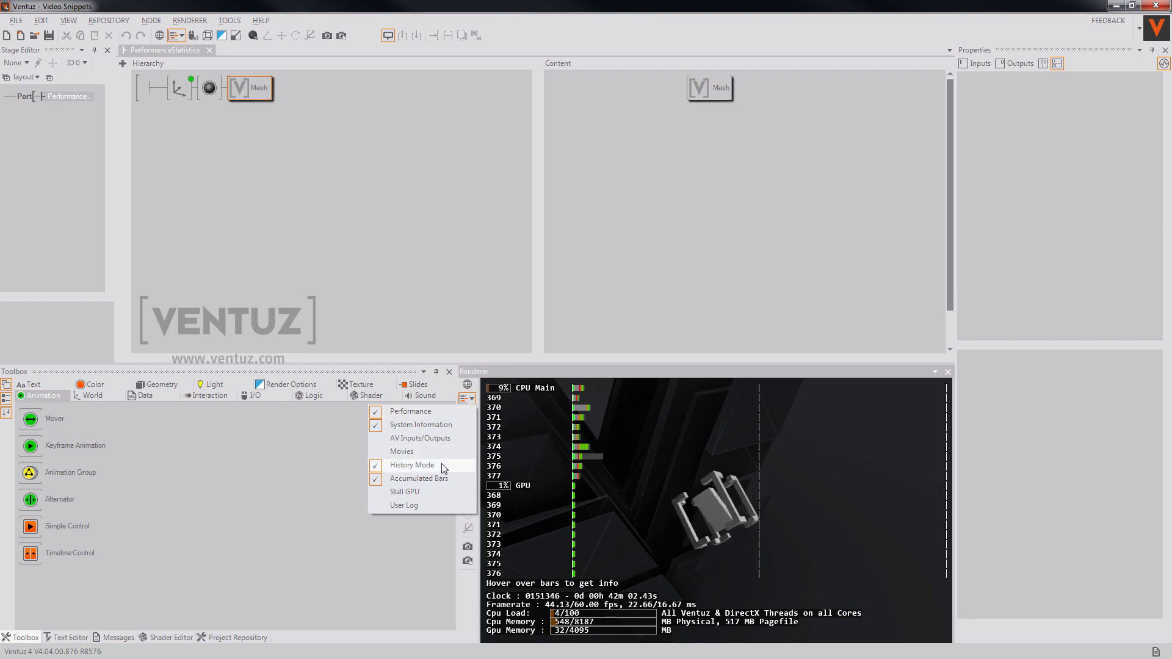
left_click(441, 464)
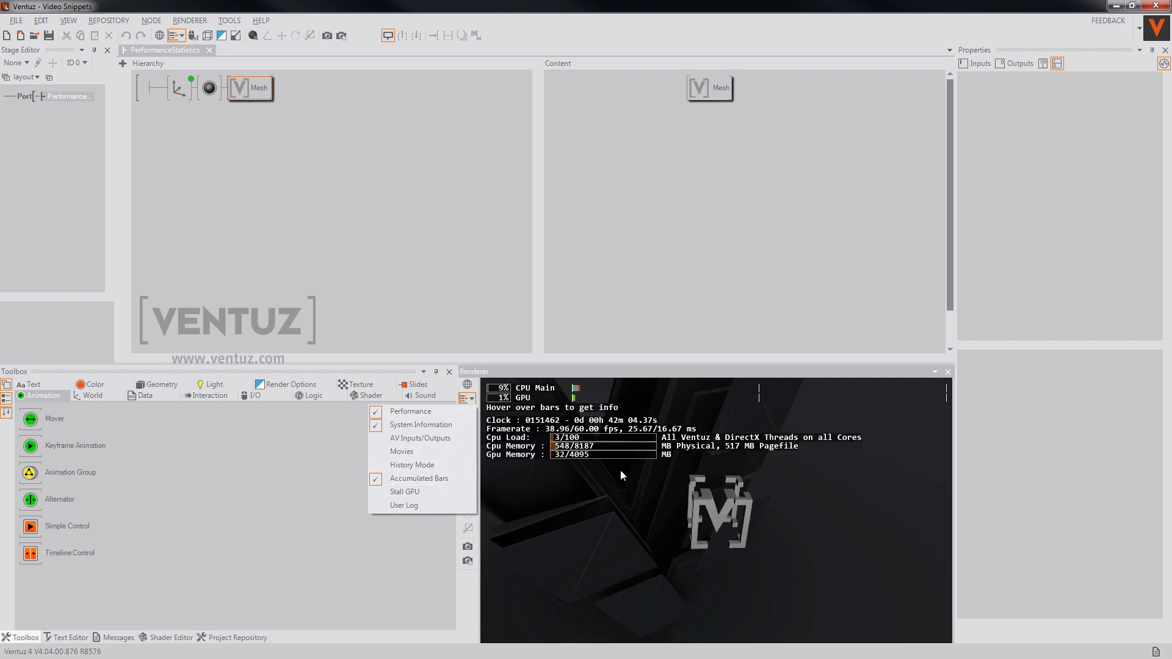
- Turn off Accumulated Bars and inspect the individual segments of the CPU Main bar
left_click(434, 478)
left_click(595, 481)
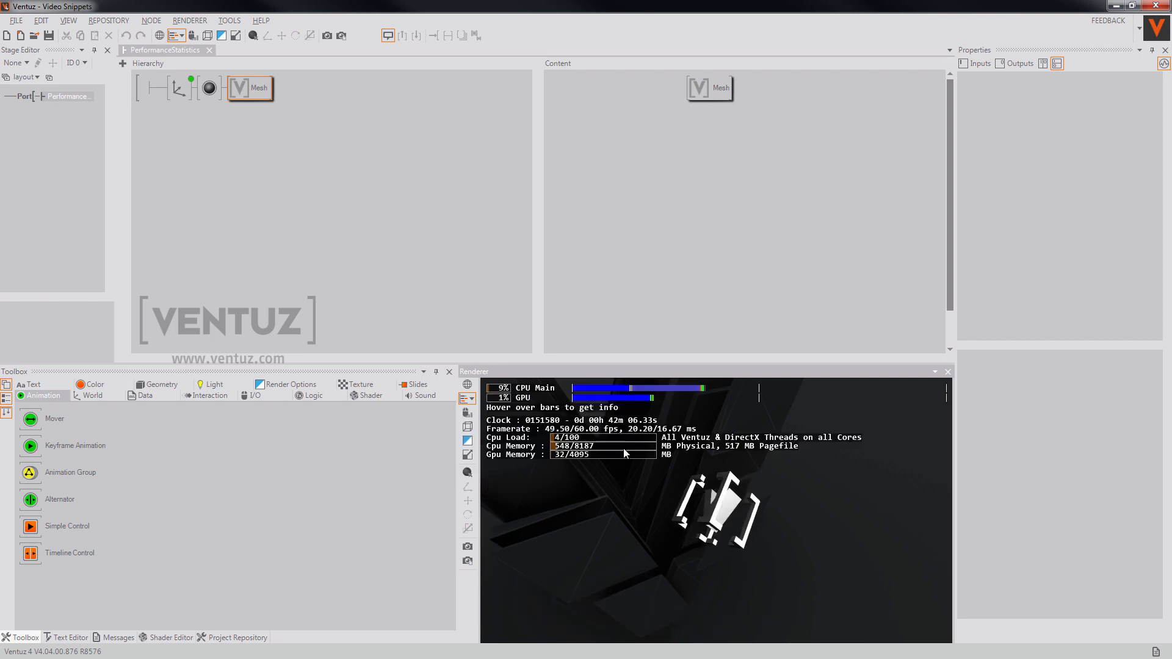
mouse_move(612, 397)
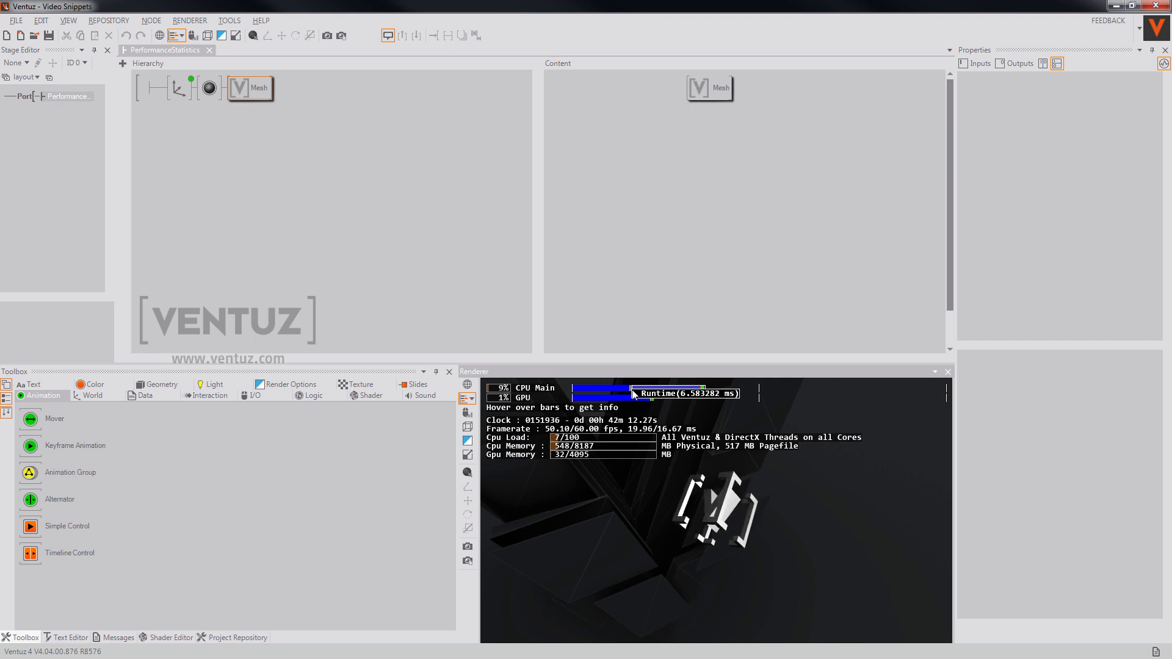
mouse_move(708, 395)
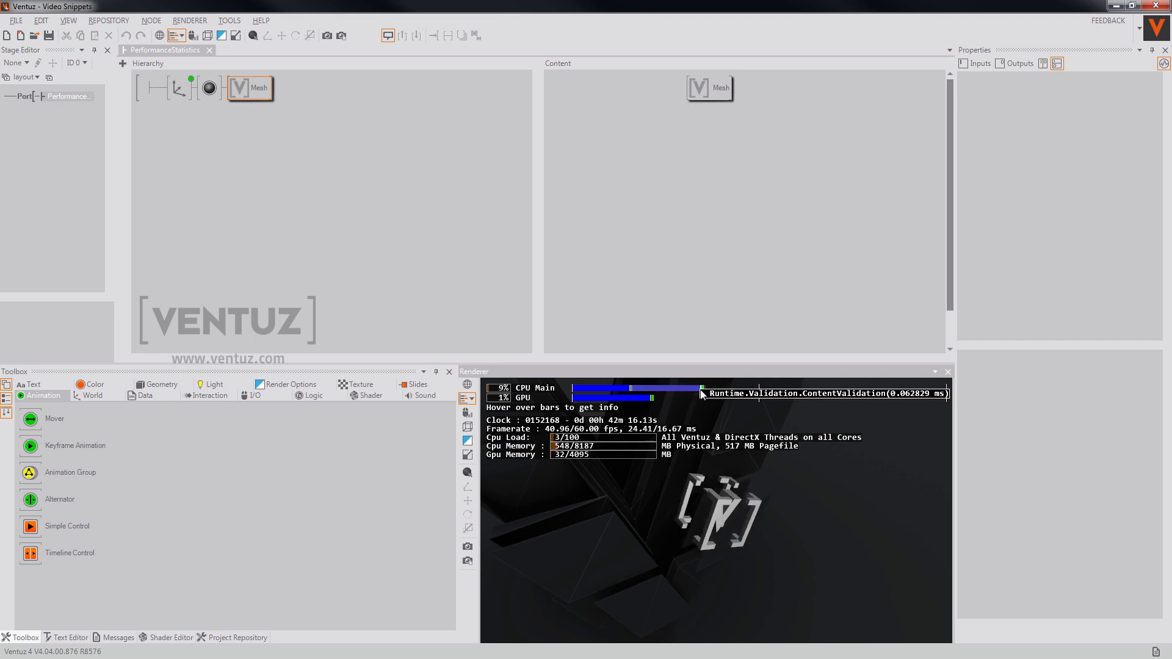
- Enable Stall GPU with Accumulated Bars left off, and inspect the segments of the GPU bar
left_click(466, 398)
left_click(450, 490)
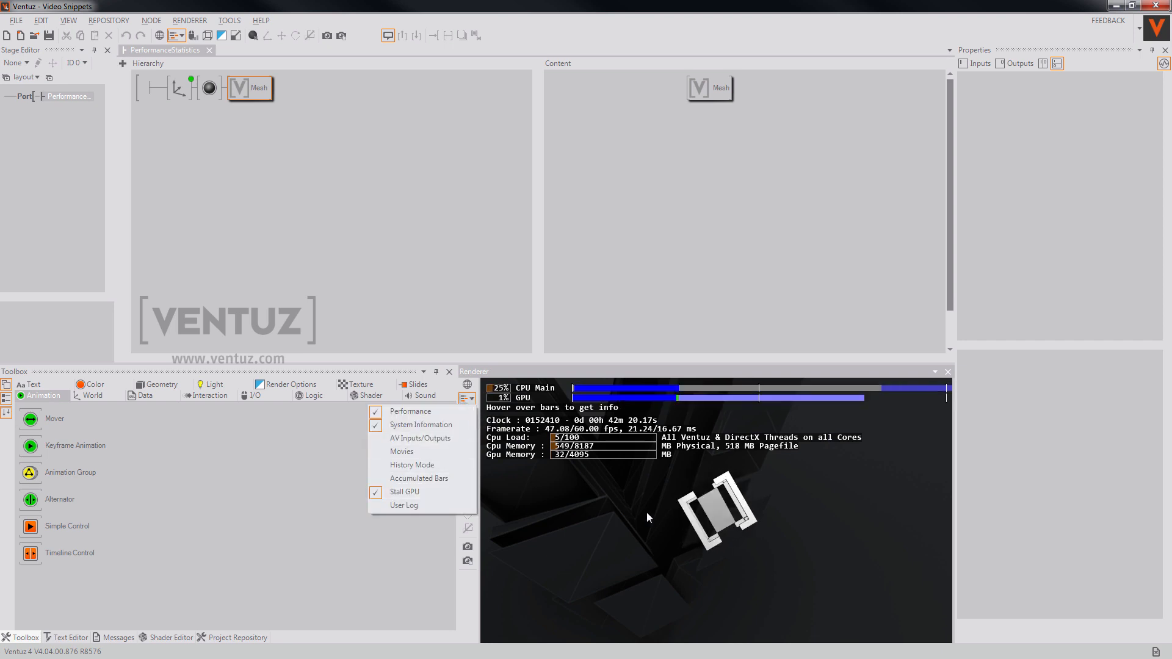
left_click(437, 478)
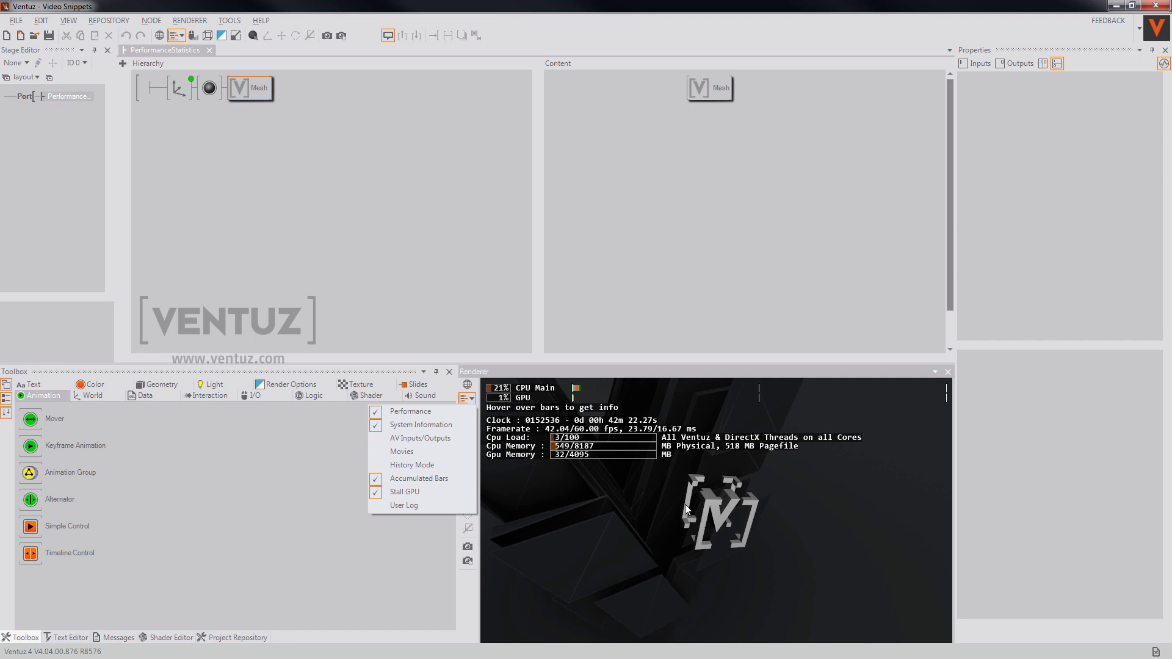
left_click(421, 480)
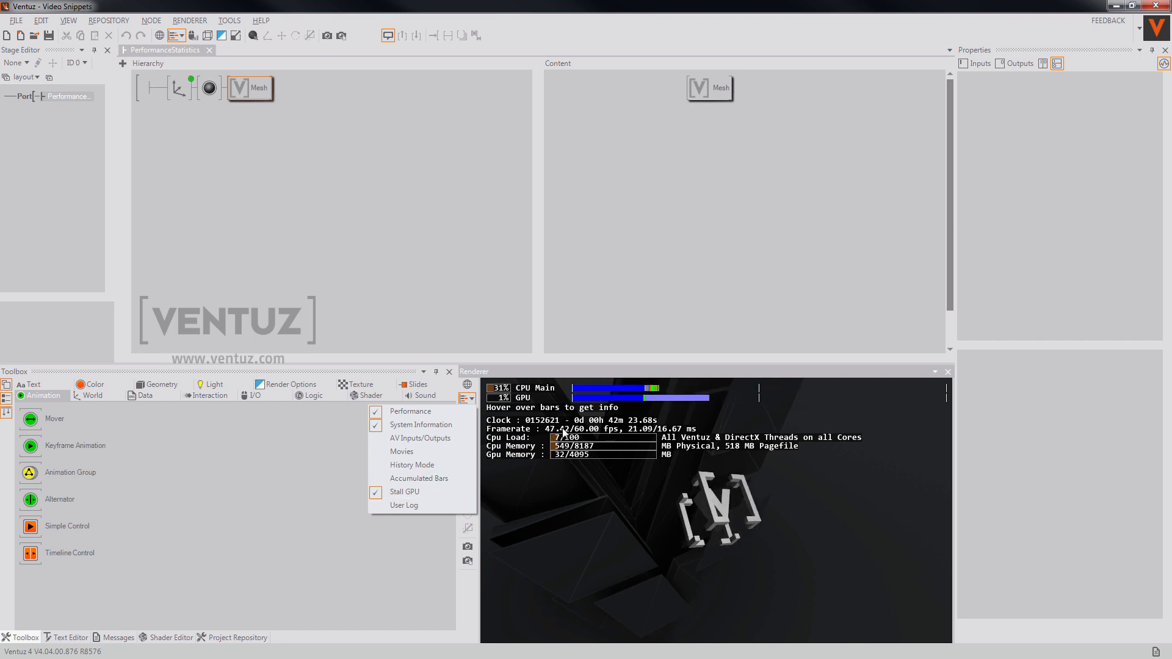
left_click(699, 404)
mouse_move(685, 396)
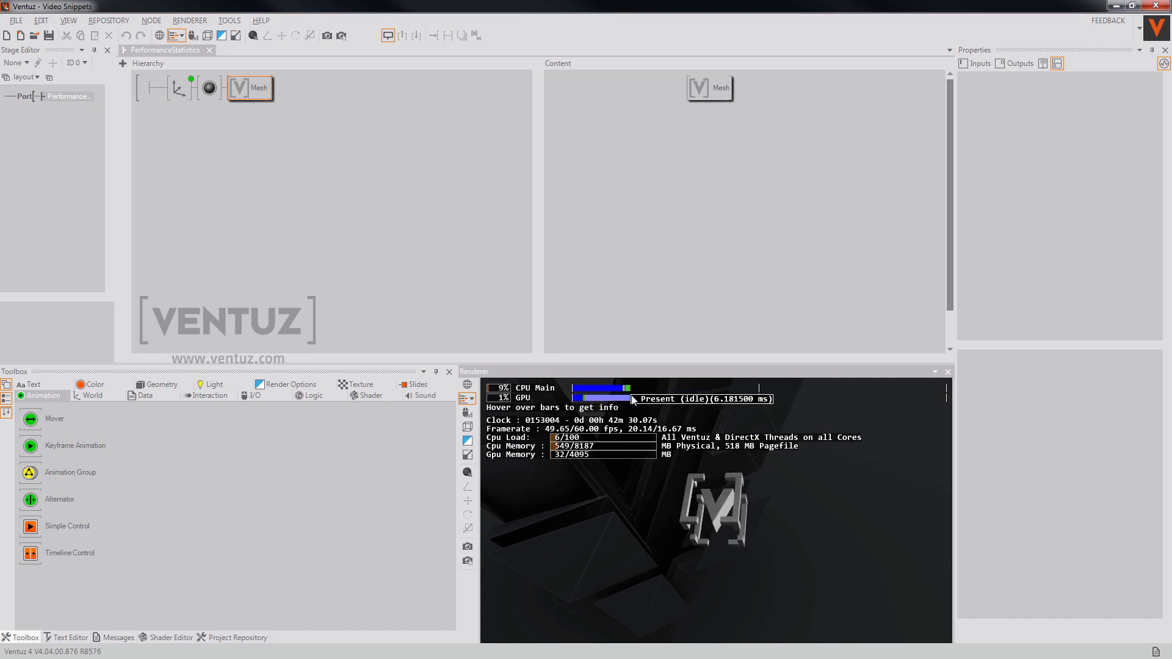
- Enable User Log in the statistics, and show the Axis node's content with its Rotate mover placed above and beside the Axis
left_click(468, 399)
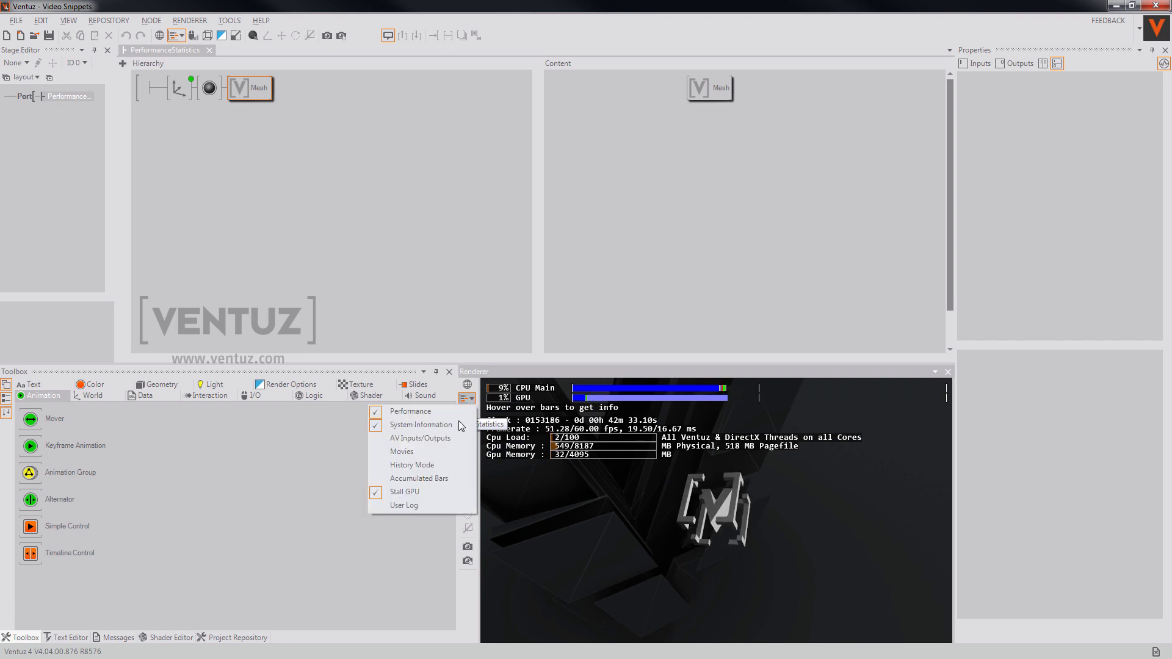
left_click(427, 506)
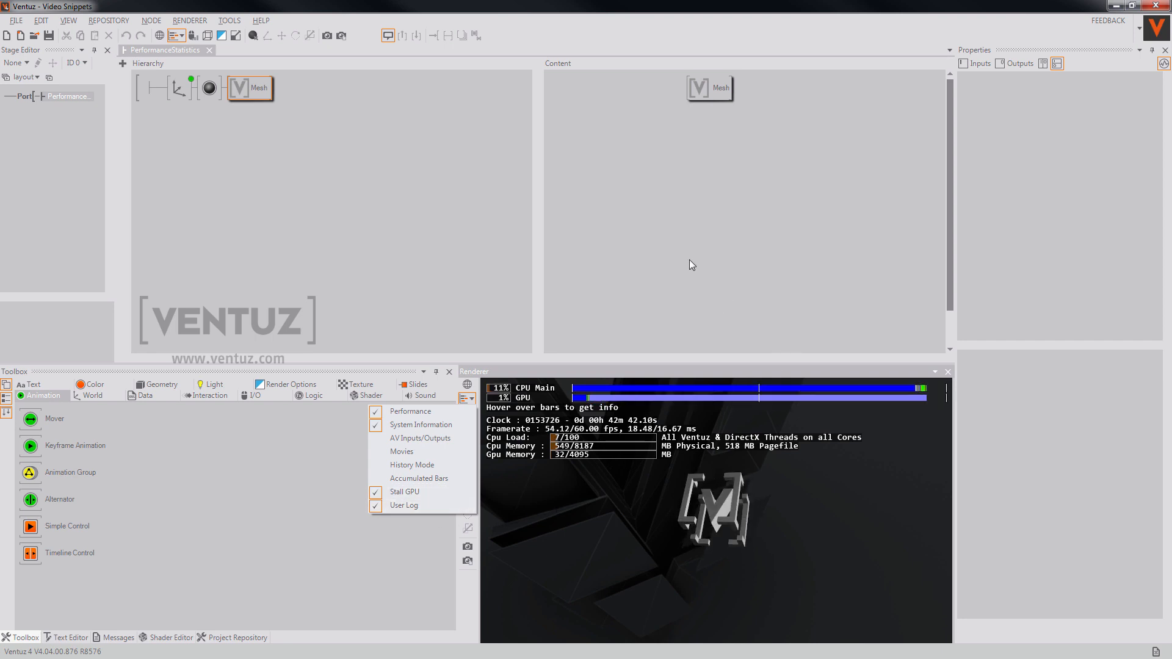
left_click(177, 86)
left_click_drag(700, 119, 640, 129)
- Add a Log node to the content area below the Axis node
left_click(814, 273)
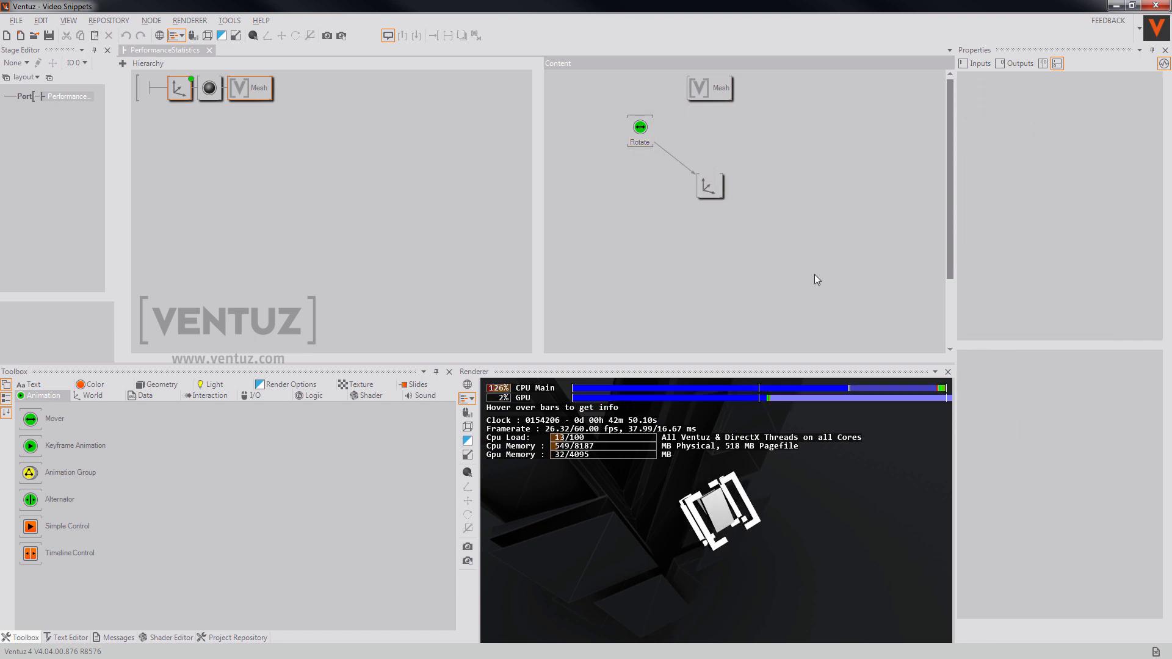
type("log")
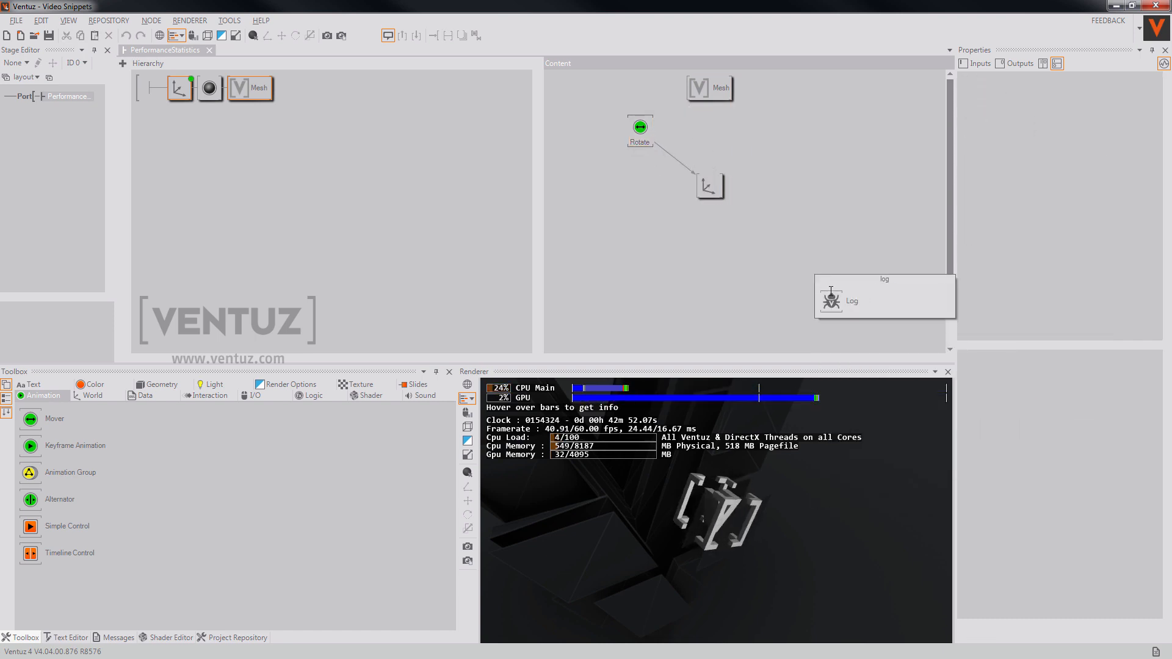
left_click(851, 301)
left_click(800, 229)
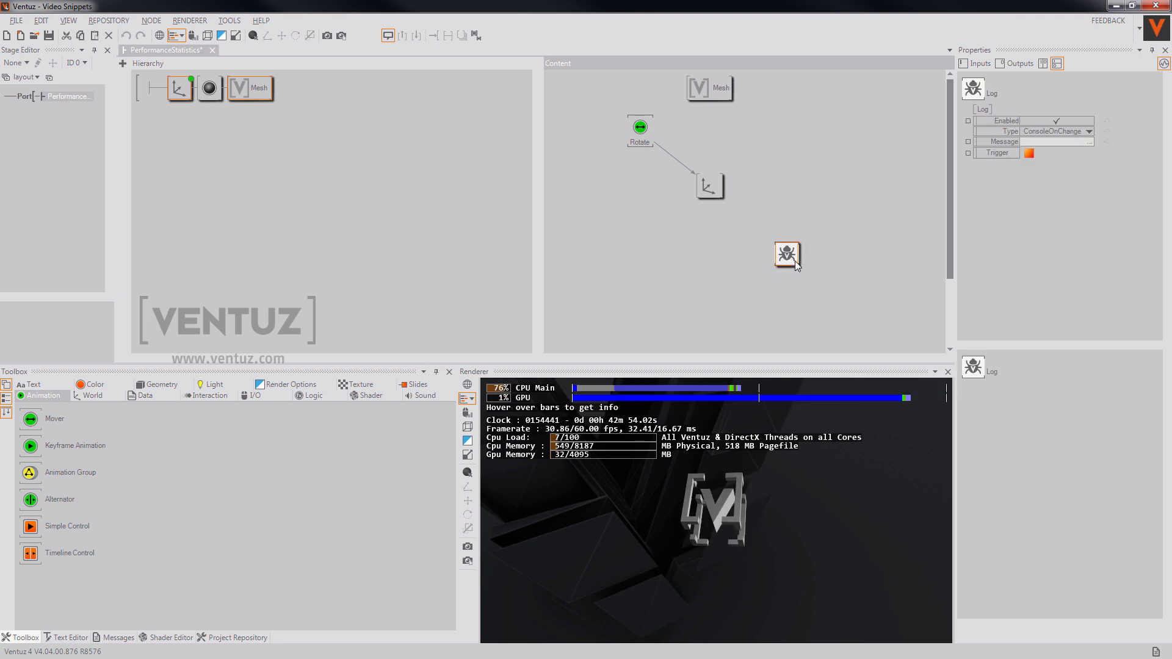
- Set the Log node's Type to Frame, enter the message "Log a message!" and trigger it
left_click(1088, 132)
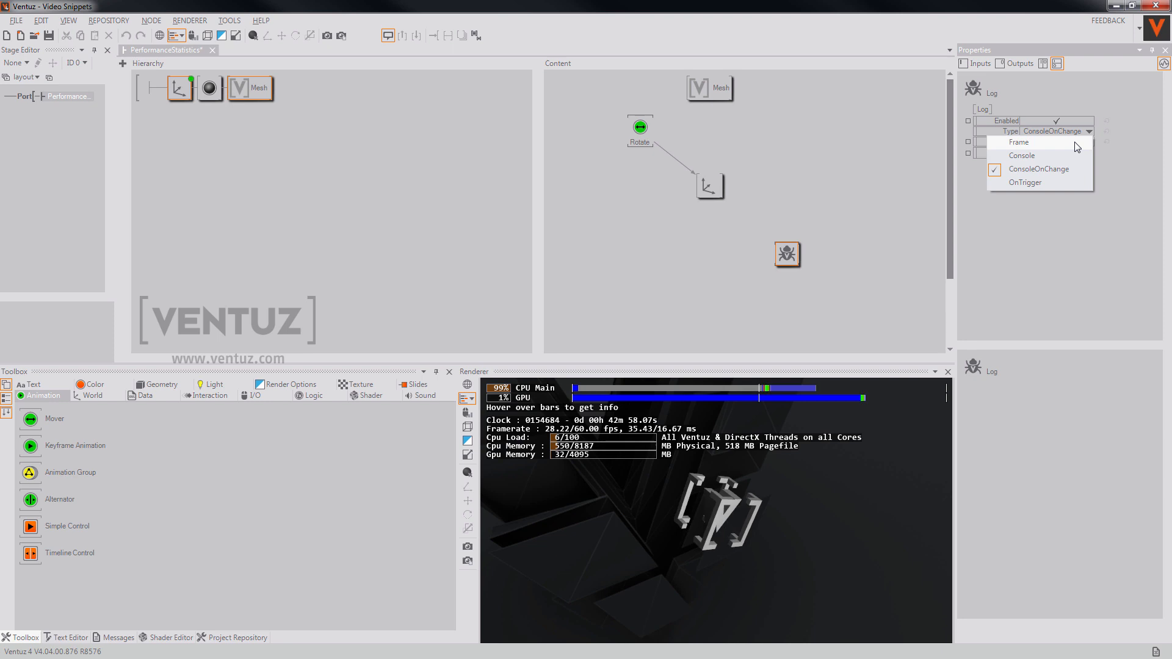
left_click(1077, 143)
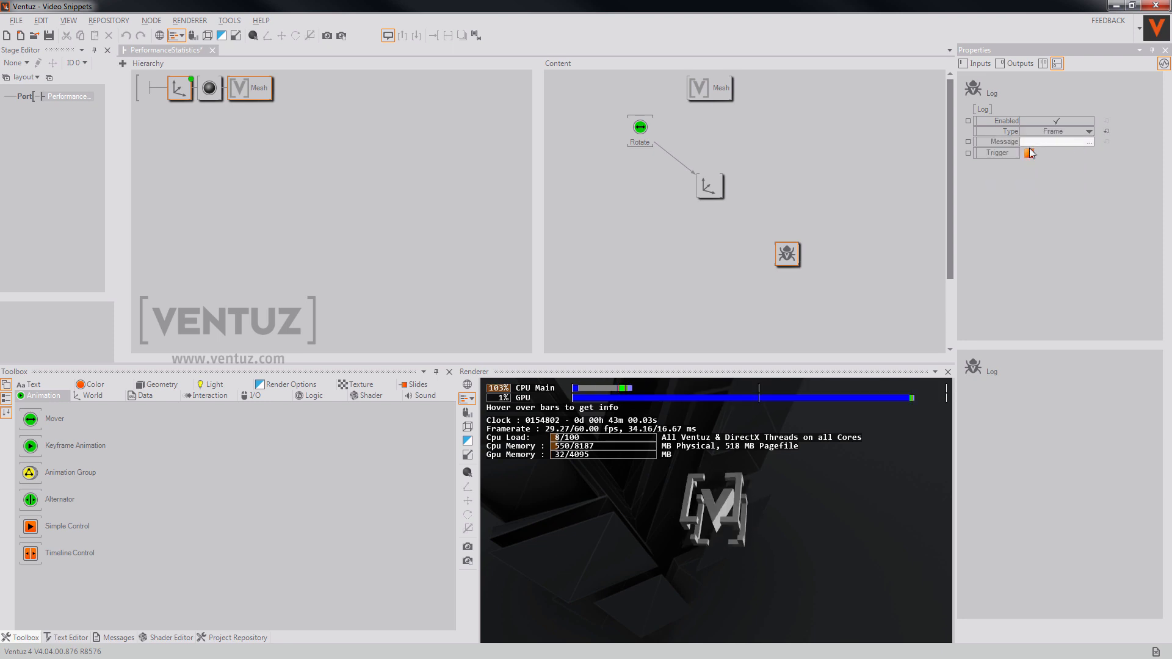
left_click(1087, 143)
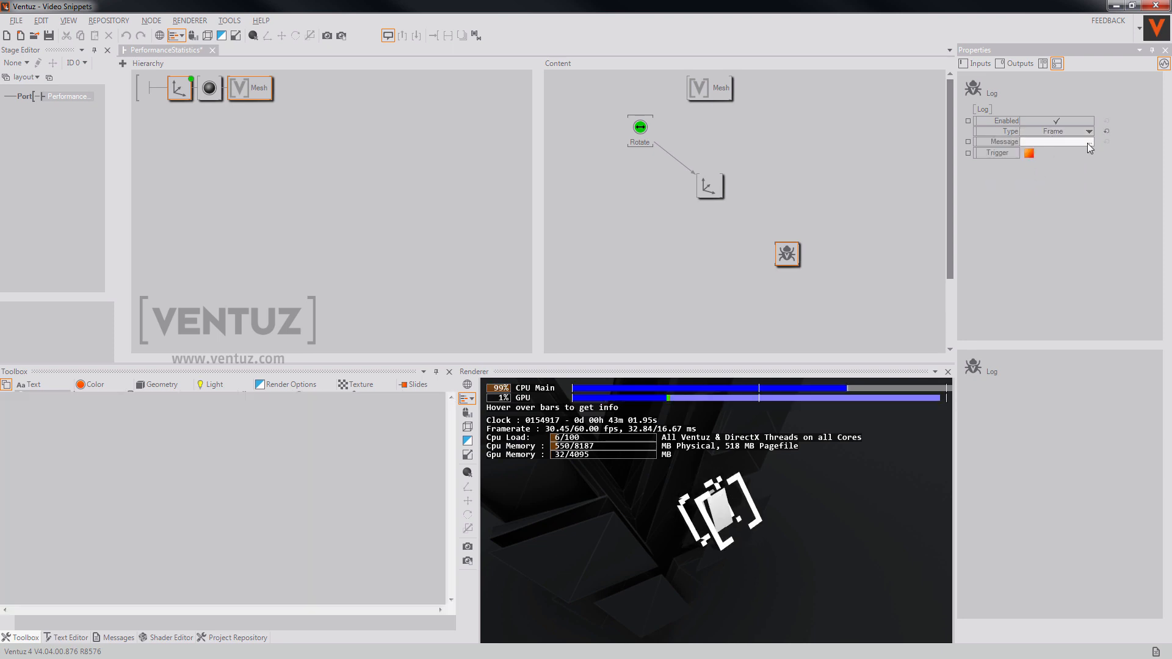
left_click(320, 455)
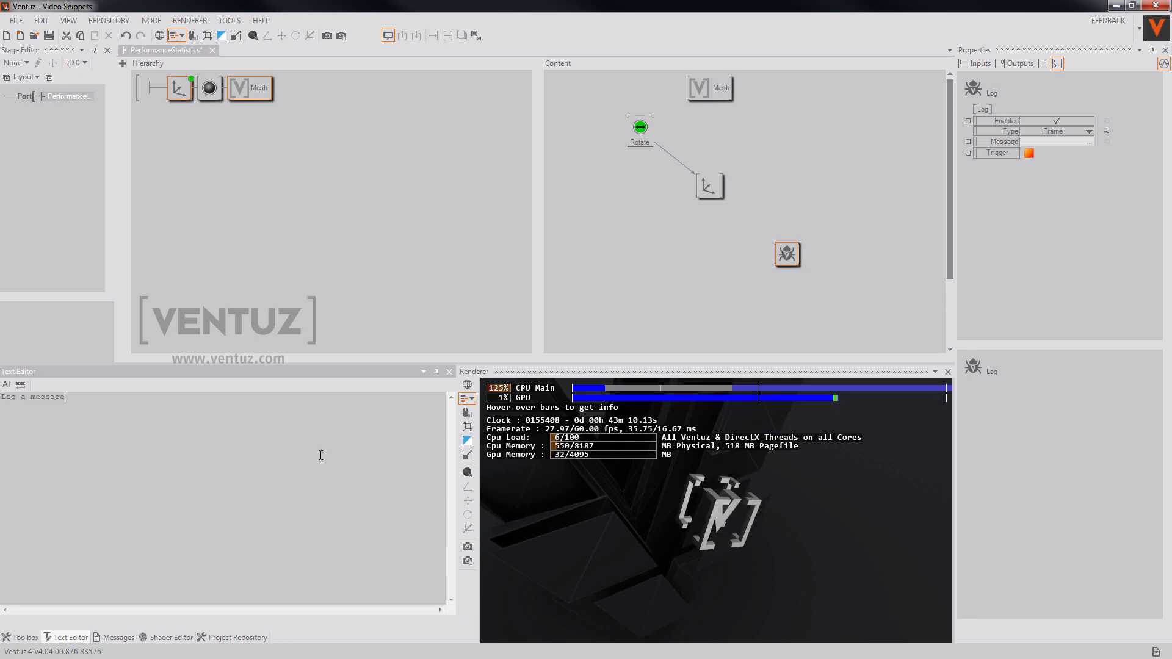
left_click(714, 549)
left_click(1028, 153)
left_click(529, 478)
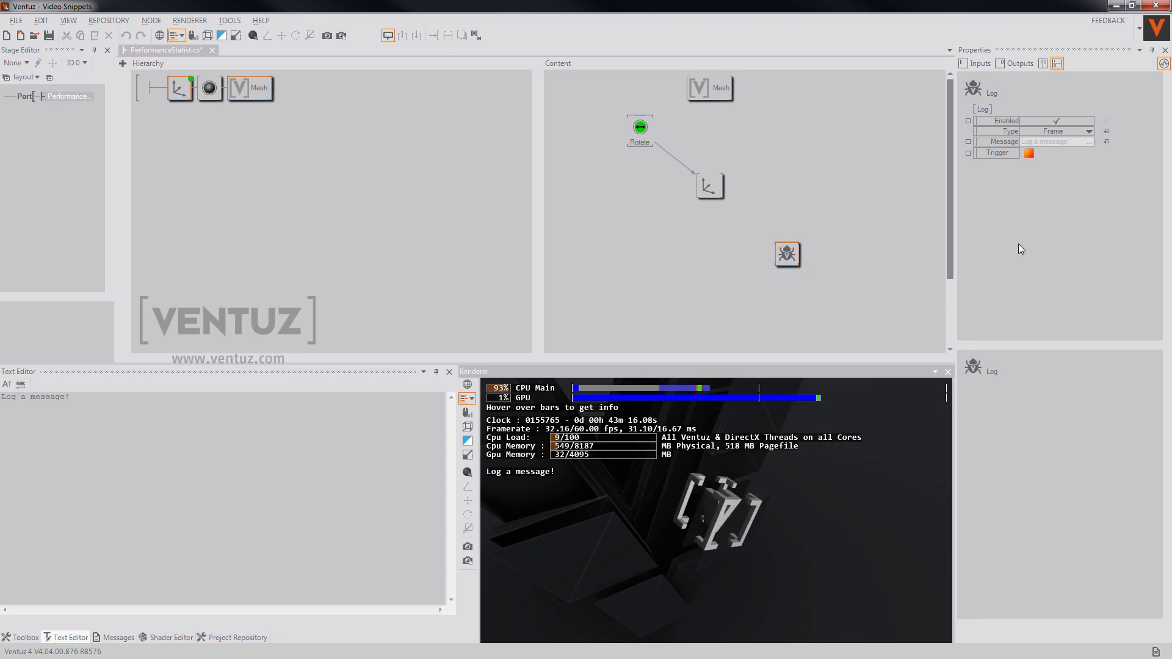
- Bind the Log node's Message to the Axis node's rotation value and place the Log node below the Rotate mover
left_click_drag(1008, 148, 878, 201)
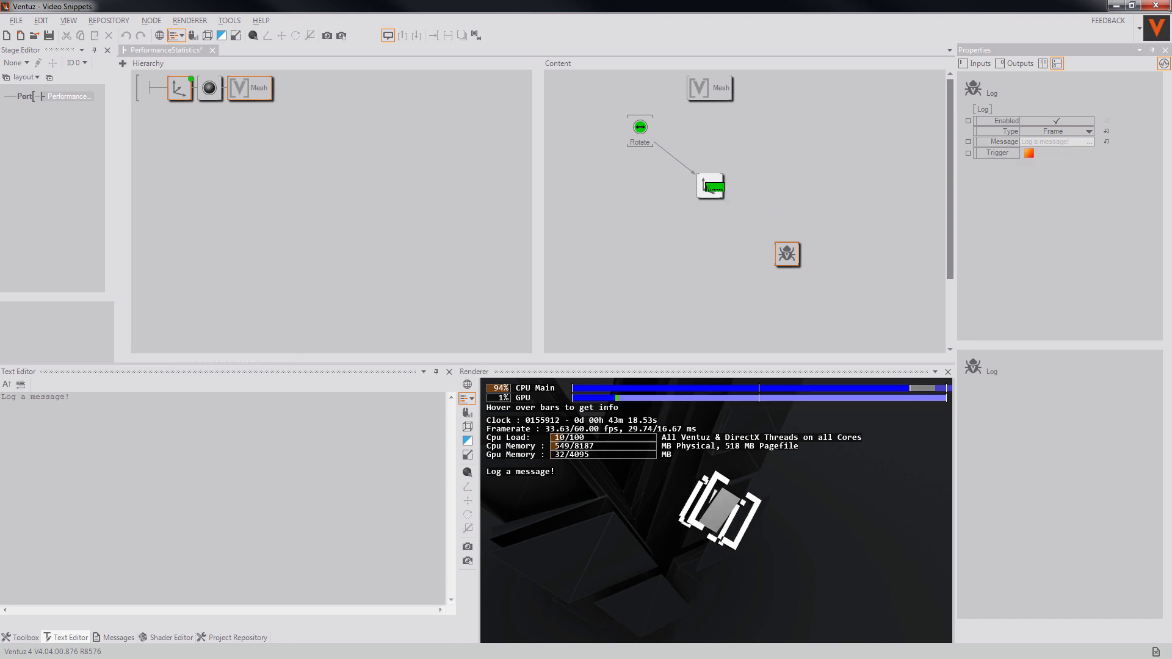
left_click_drag(715, 188, 714, 187)
left_click_drag(1009, 180, 654, 247)
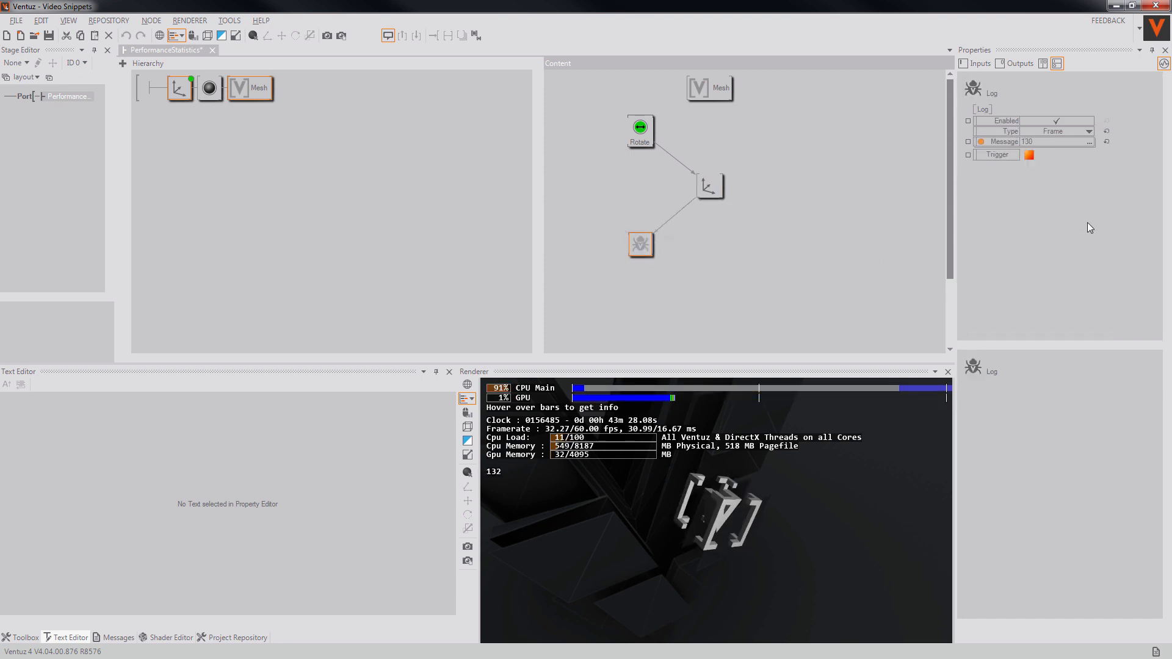
- Try the Log node's Type as Console and as ConsoleOnChange, examining the logged values in the renderer
left_click(1077, 126)
left_click(1064, 156)
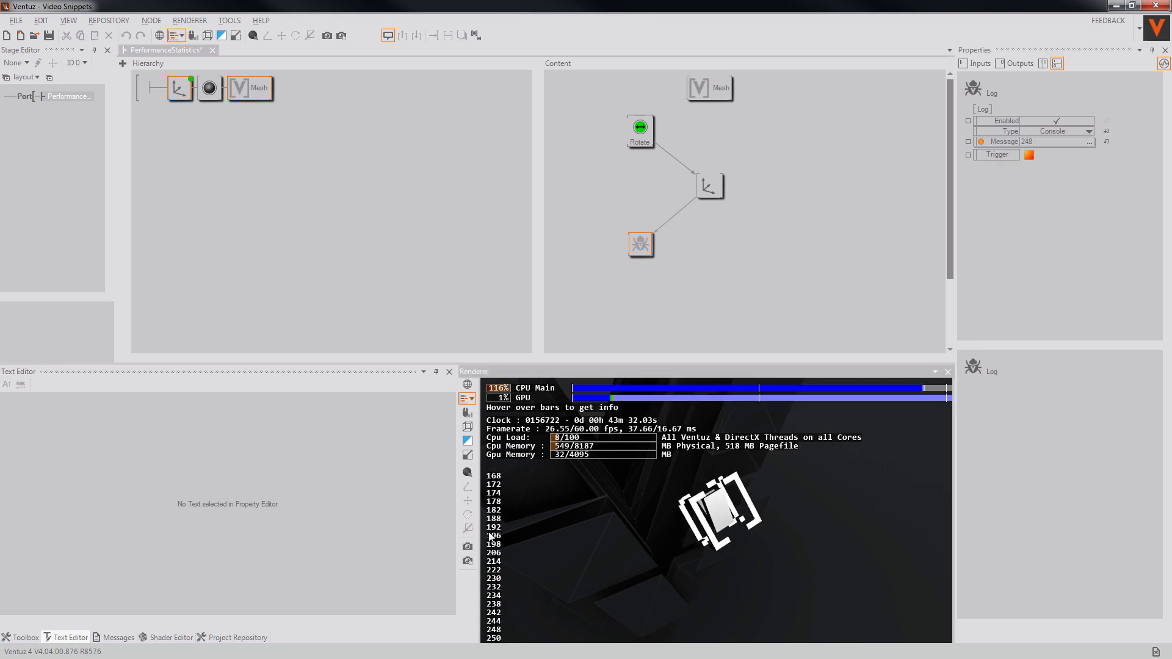
left_click(1090, 132)
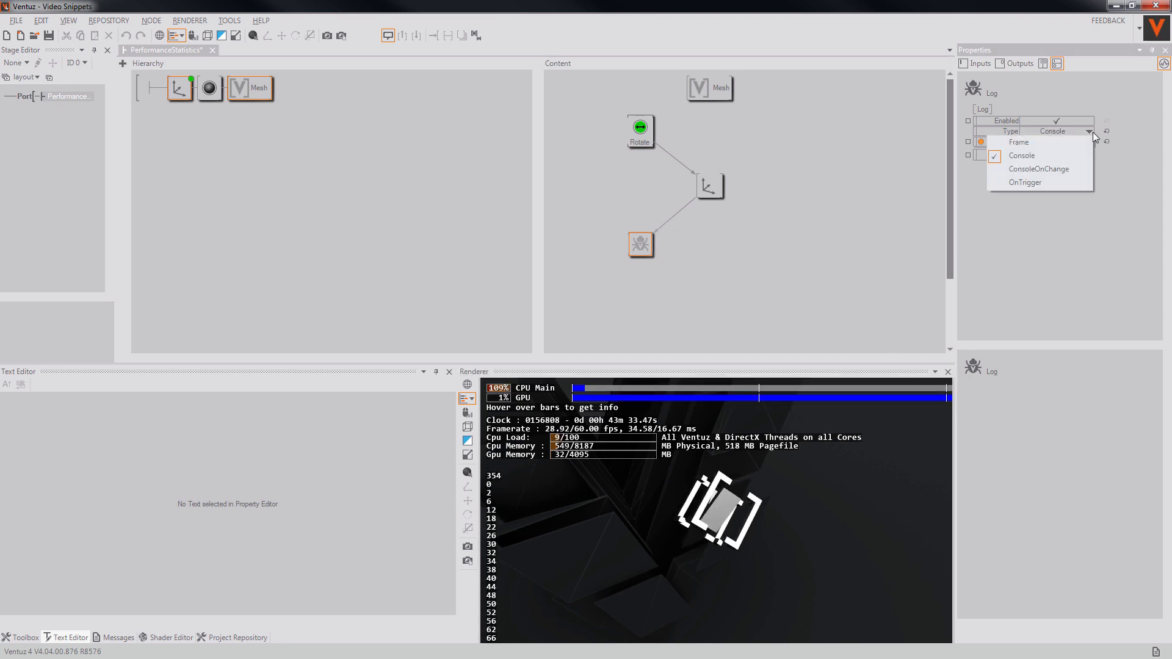
left_click(1052, 167)
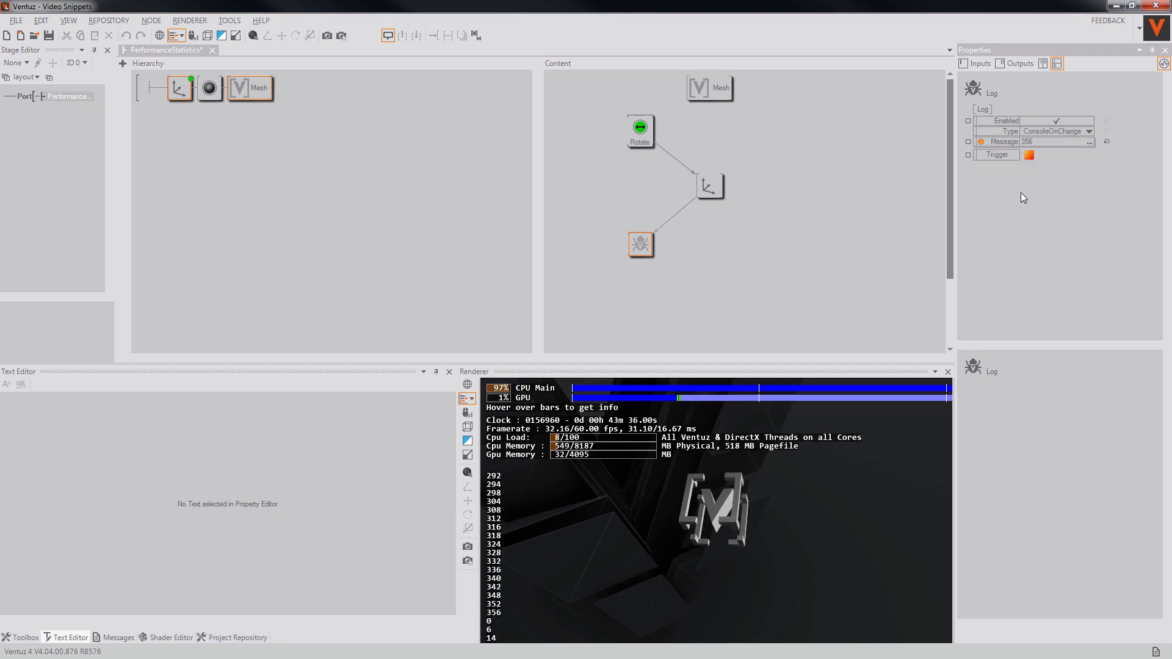
left_click(572, 522)
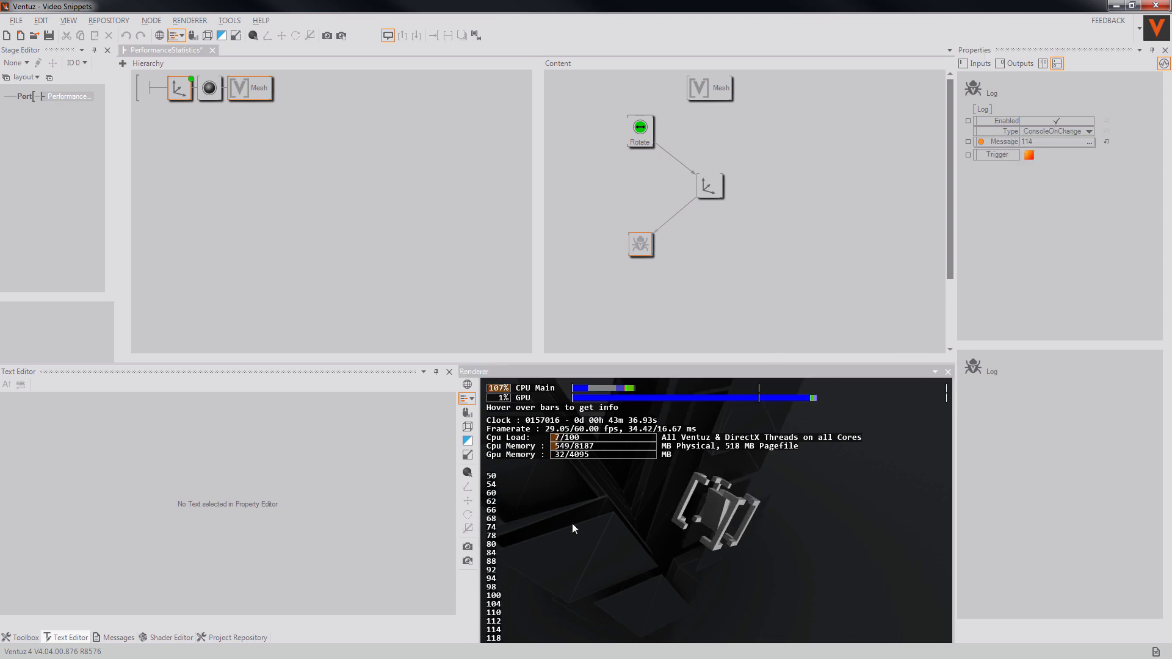
- Set the Log node's Type to OnTrigger and fire its Trigger manually five times
left_click(1089, 131)
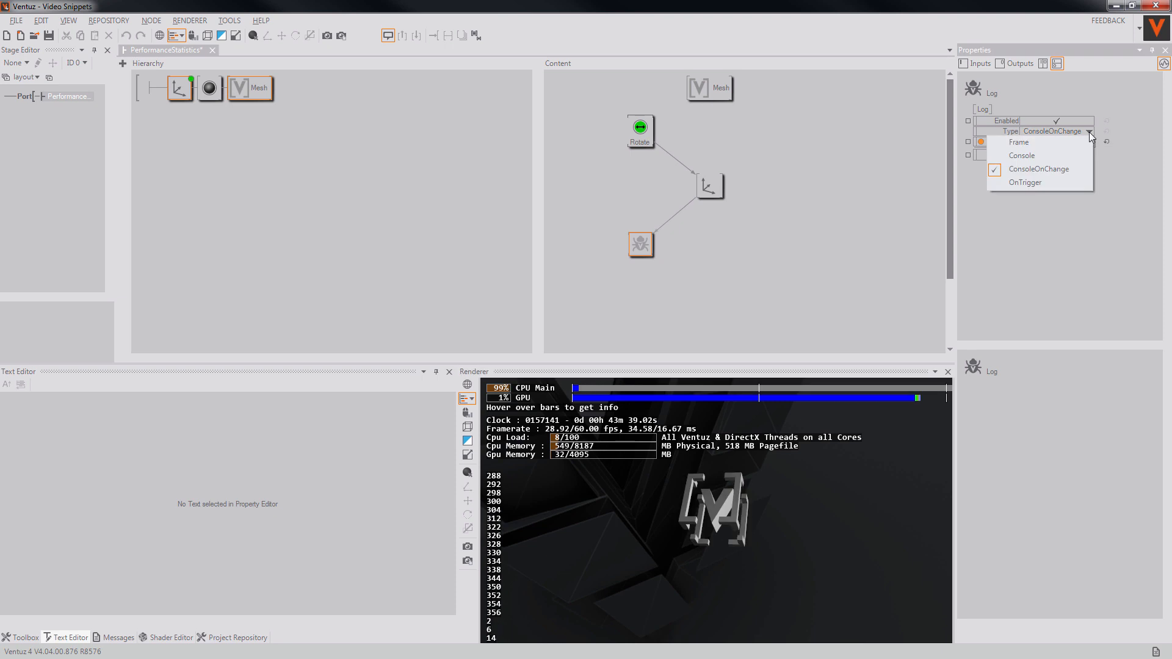
left_click(1059, 188)
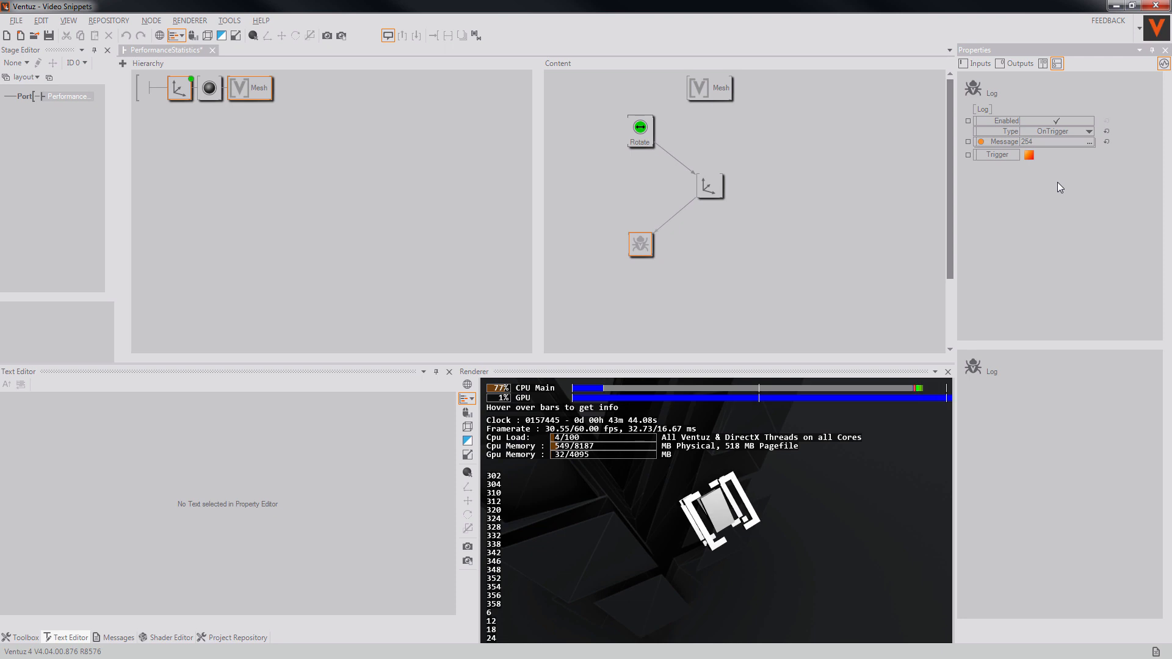
left_click(1029, 155)
left_click(1029, 155)
left_click(1029, 155)
left_click(1029, 155)
left_click(1029, 155)
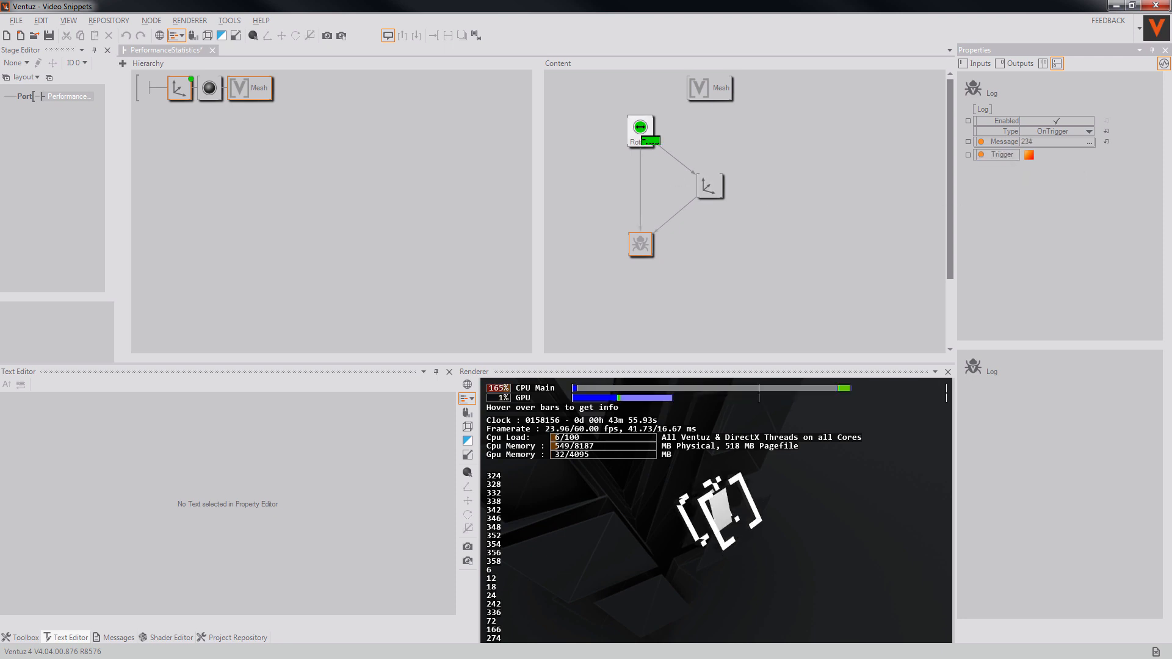
- Bind the Log node's Trigger to the Rotate mover's event output
left_click_drag(650, 141, 640, 244)
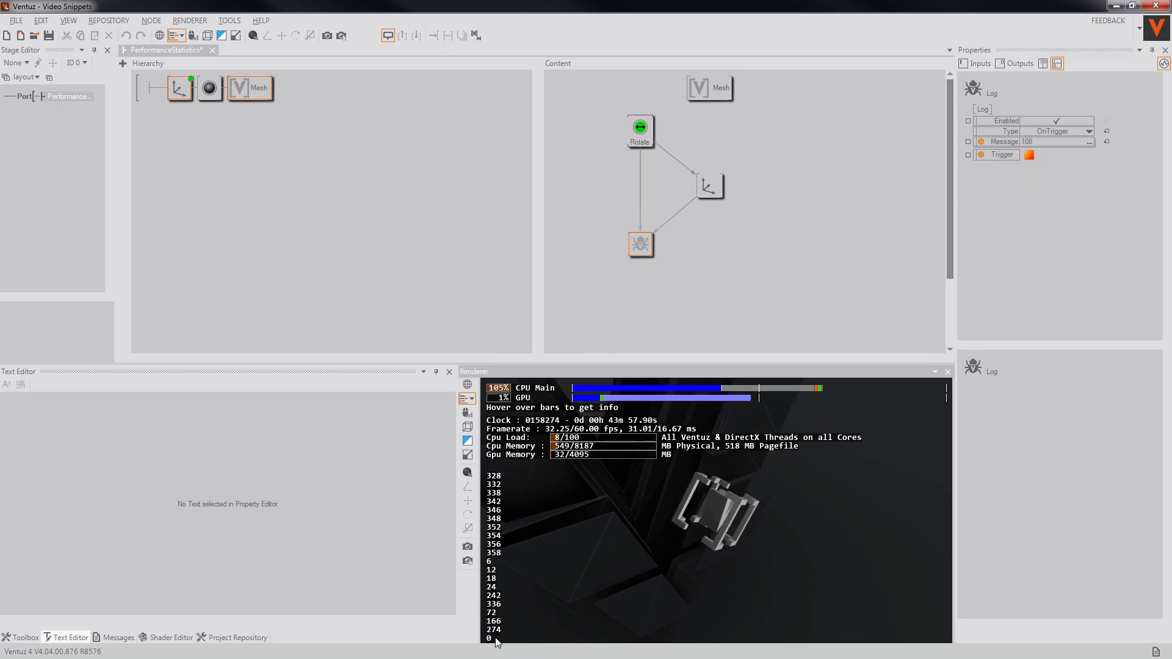